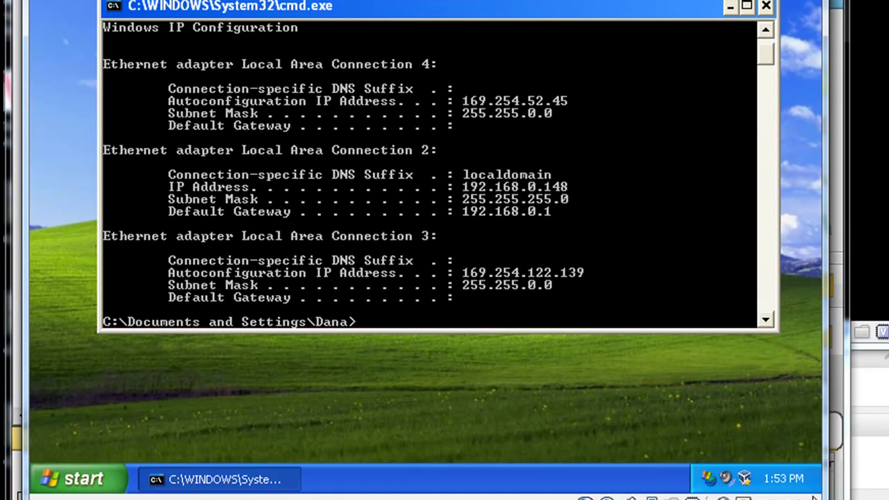
# Launch Internet Explorer from the Start menu, let MSN load, and select the Address bar URL.
pyautogui.moveTo(783, 478)
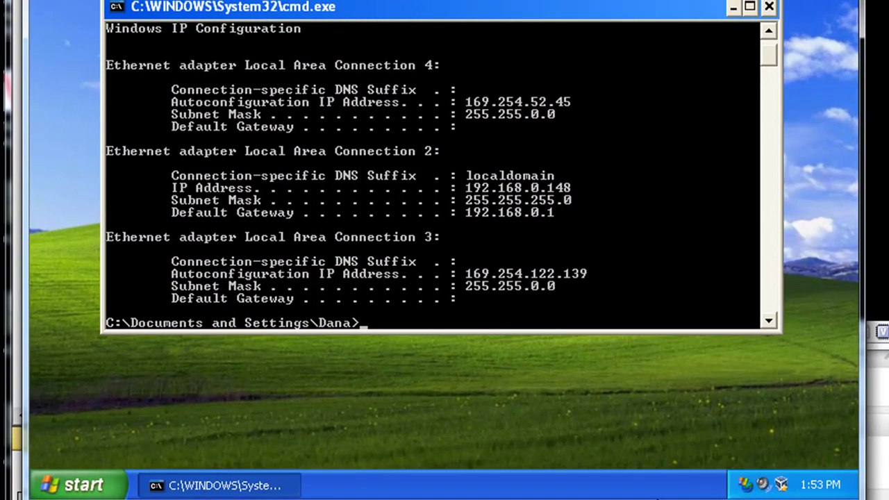
pyautogui.click(86, 485)
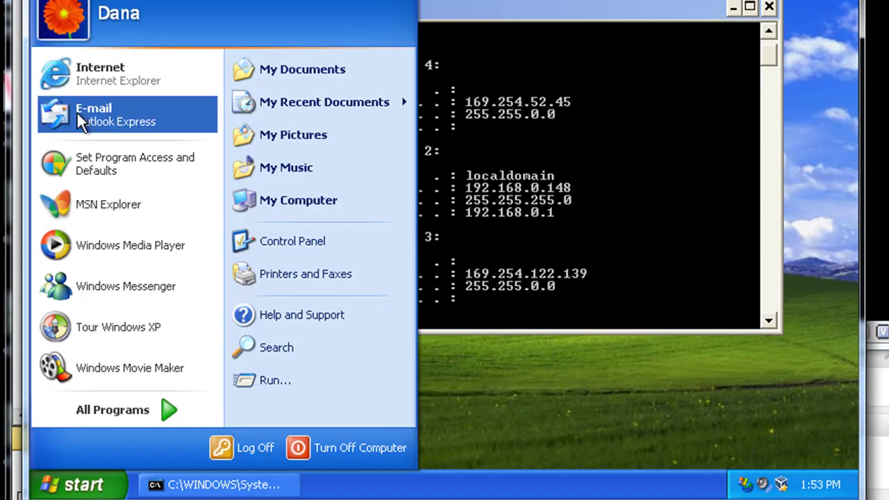
pyautogui.click(85, 88)
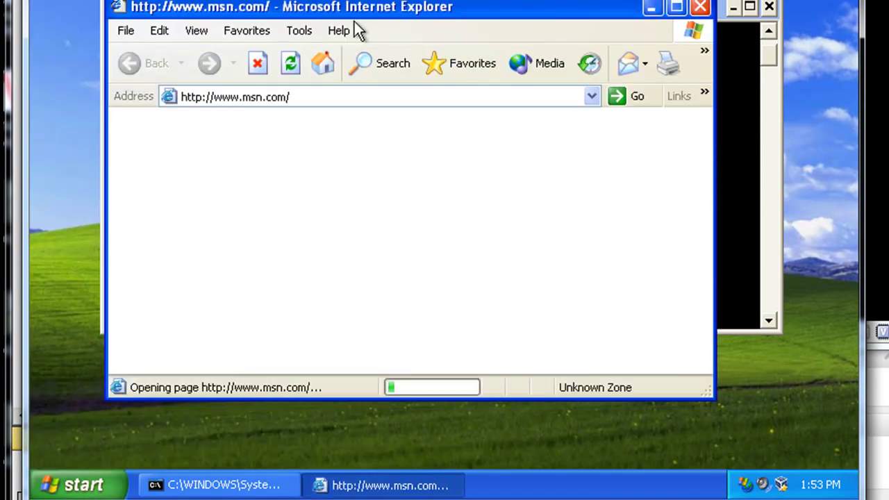
pyautogui.moveTo(440, 9); pyautogui.dragTo(377, 0)
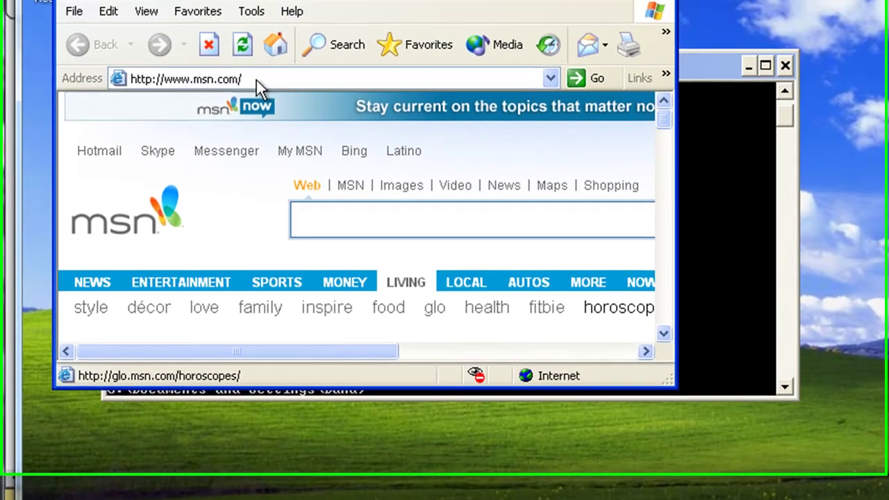
pyautogui.click(241, 62)
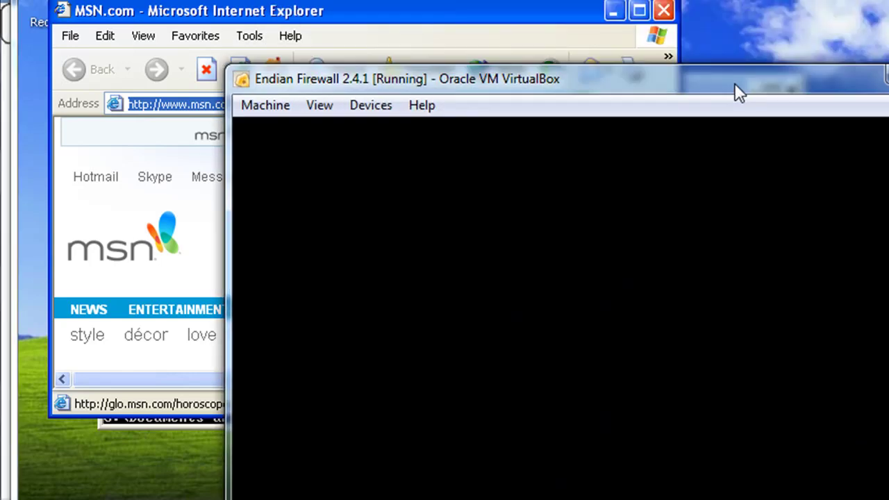
pyautogui.moveTo(737, 91); pyautogui.dragTo(761, 18)
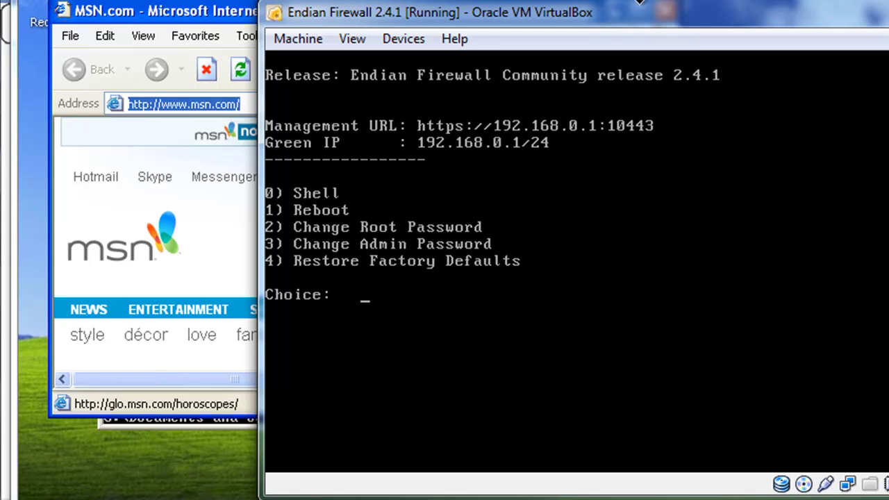
pyautogui.click(855, 12)
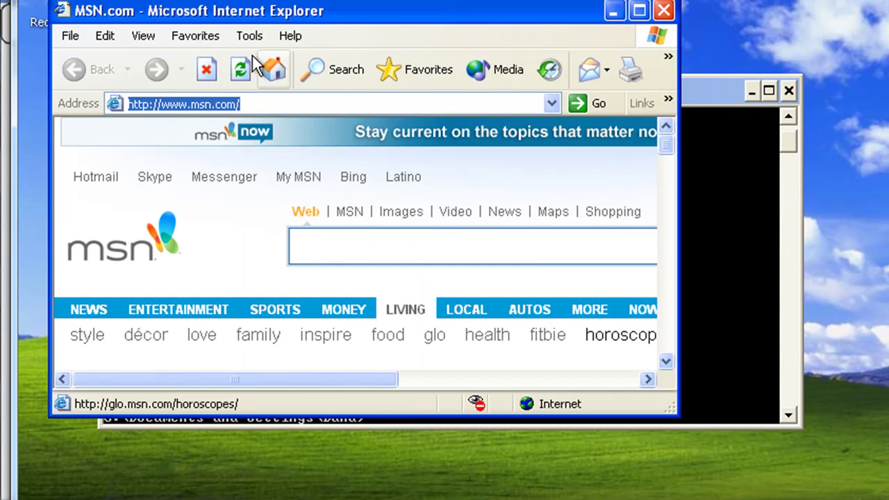
pyautogui.write('h')
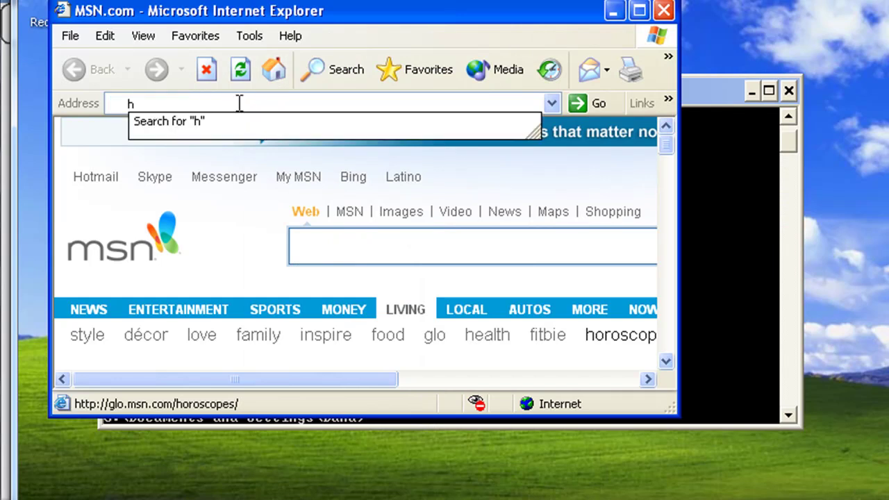
pyautogui.write('ttps://')
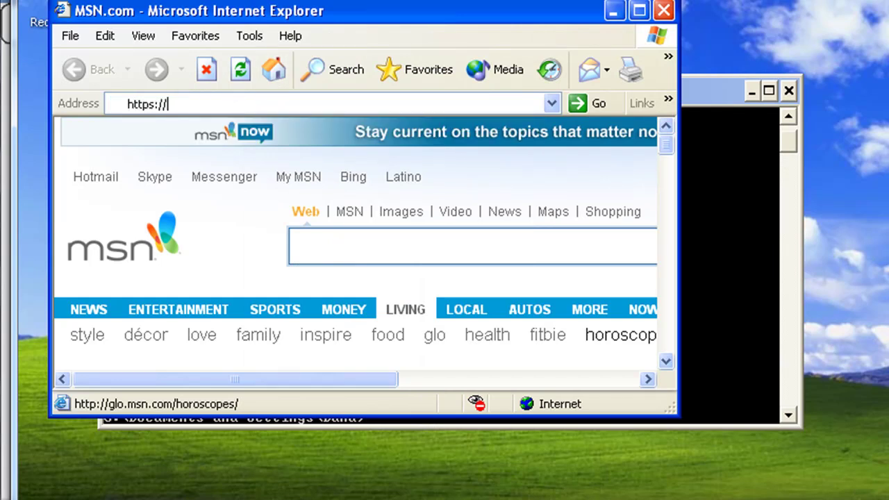
pyautogui.write('19')
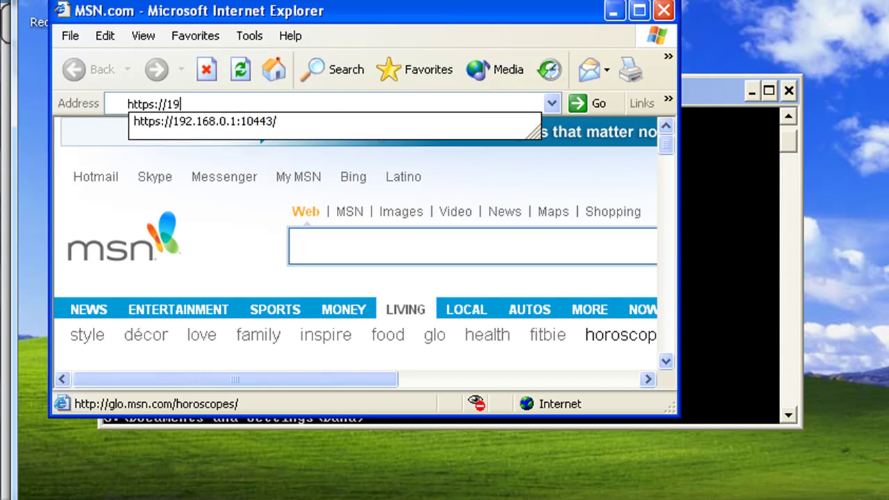
pyautogui.write('2.168.0.1')
pyautogui.press('Down')
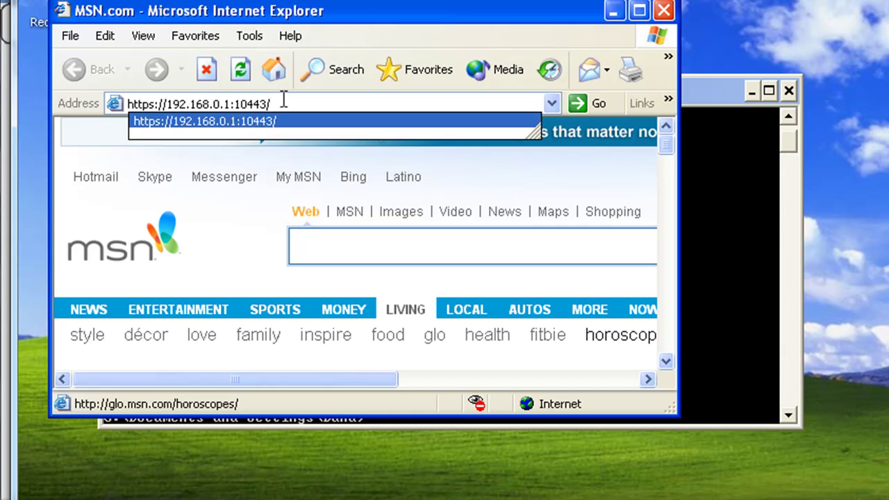
pyautogui.press('Return')
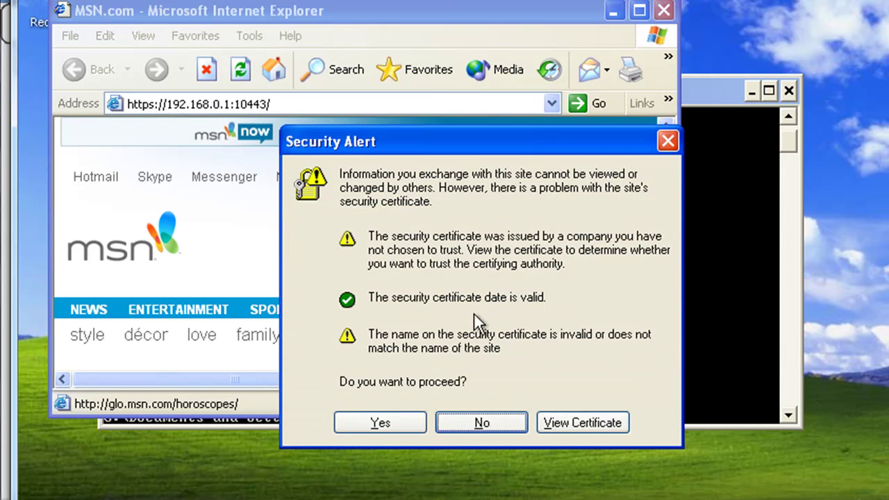
# Trust the site certificate, then enter user name admin and the account password at the login prompt.
pyautogui.click(368, 422)
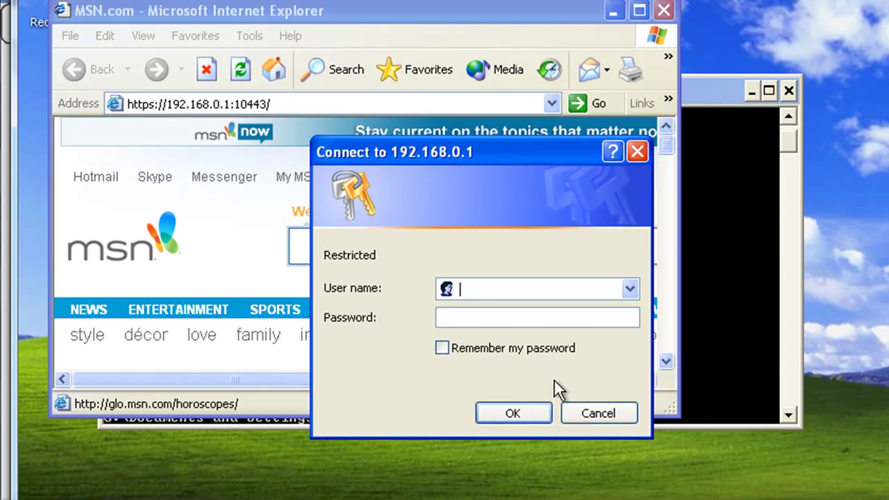
pyautogui.moveTo(550, 150); pyautogui.dragTo(493, 157)
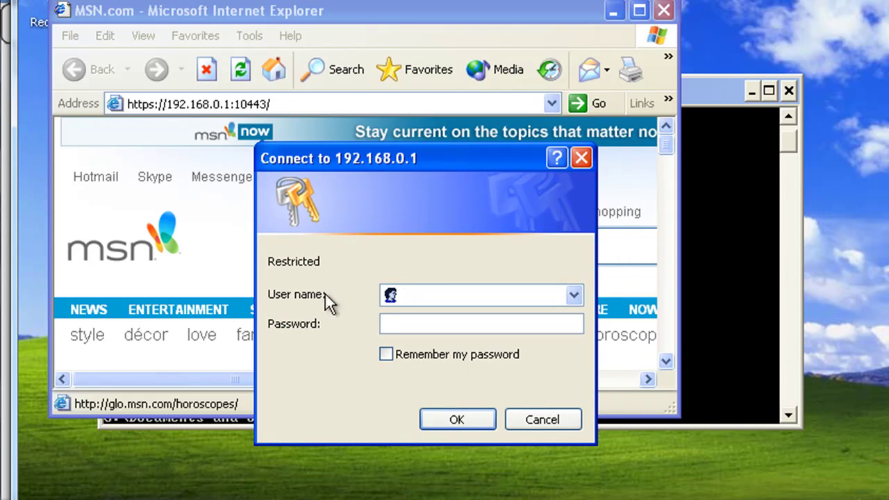
pyautogui.write('admin')
pyautogui.click(408, 326)
pyautogui.write('123456')
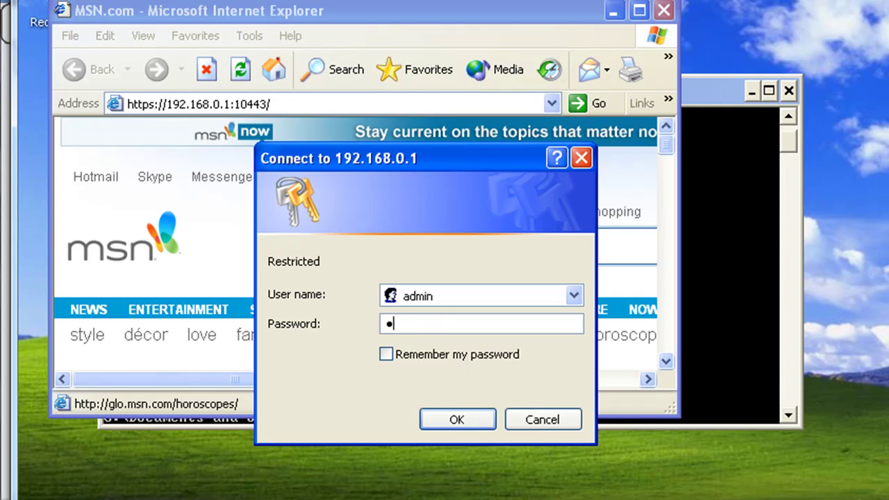
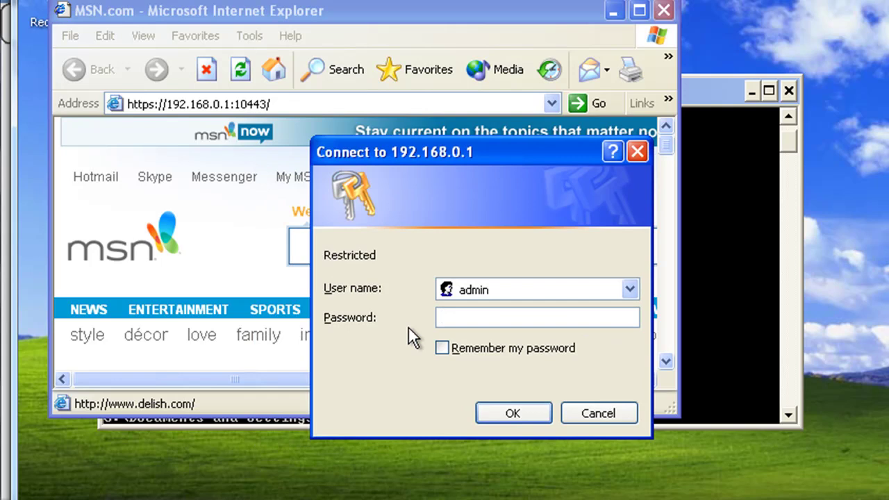
# Log in to the Endian web admin at 192.168.0.1 with the admin password.
pyautogui.moveTo(542, 144); pyautogui.dragTo(542, 201)
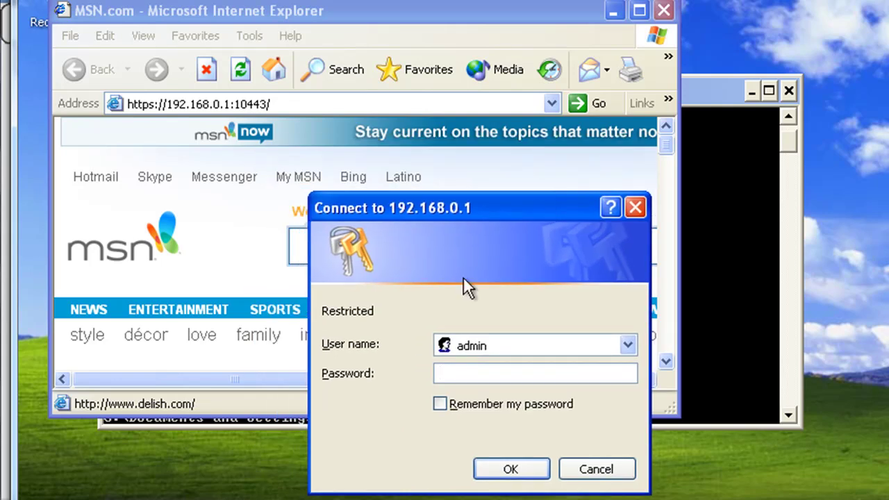
pyautogui.write('adminadmin')
pyautogui.press('Return')
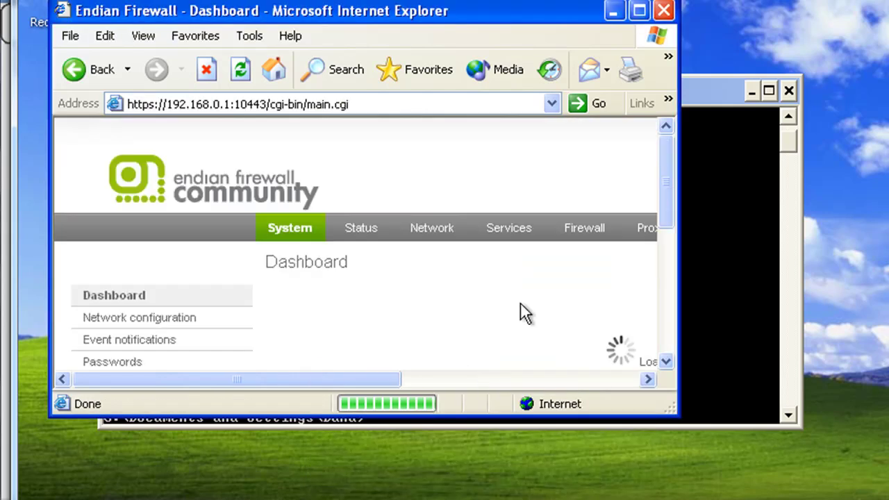
# Enlarge and reposition the browser window, then scroll the dashboard to the Main Uplink 192.168.1.132 panel.
pyautogui.moveTo(669, 408); pyautogui.dragTo(888, 499)
pyautogui.moveTo(740, 13); pyautogui.dragTo(722, 1)
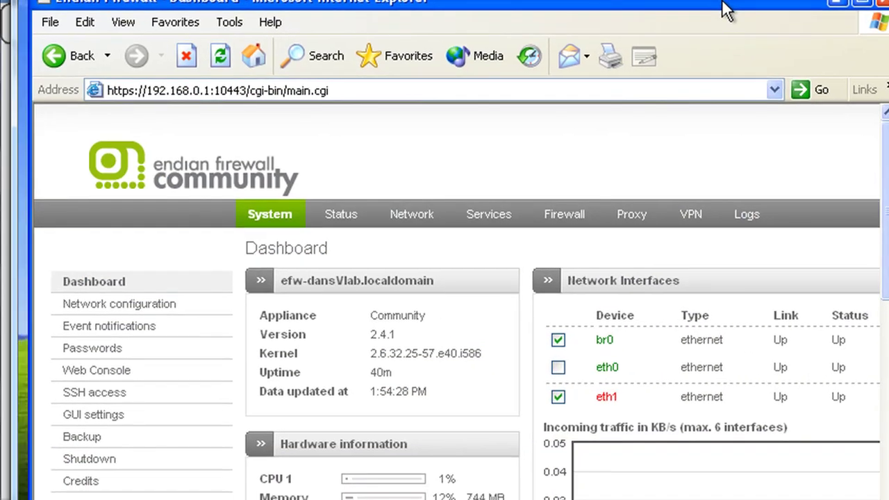
pyautogui.moveTo(887, 277); pyautogui.dragTo(888, 278)
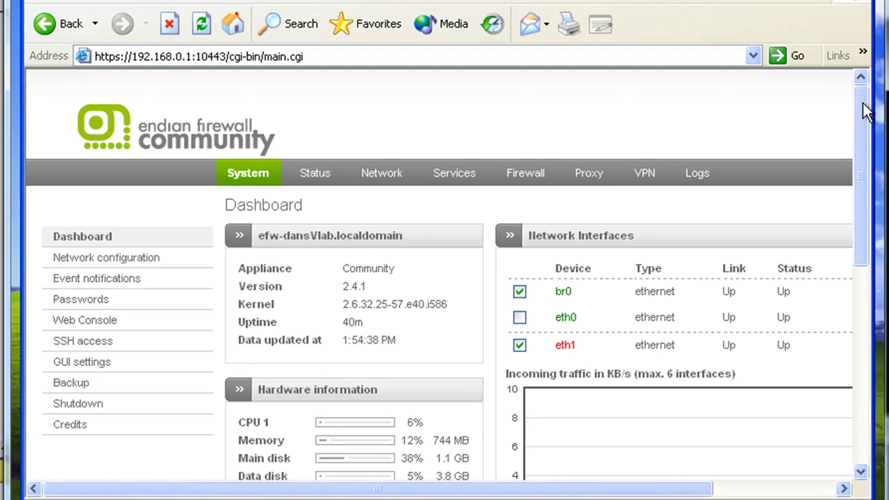
pyautogui.moveTo(866, 111); pyautogui.dragTo(863, 198)
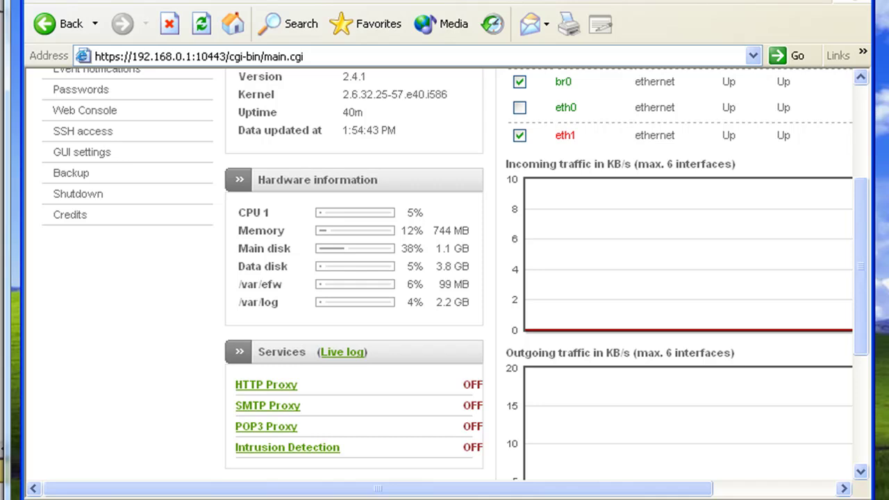
pyautogui.moveTo(874, 278); pyautogui.dragTo(888, 278)
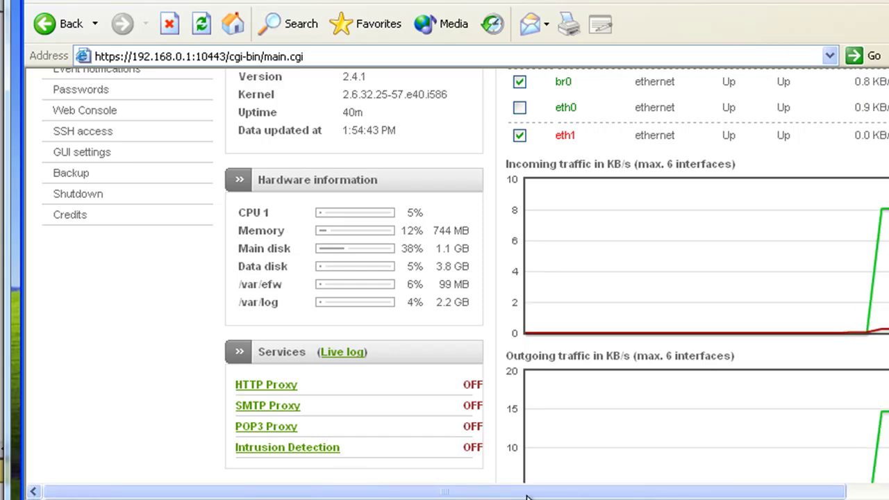
pyautogui.scroll(5, 456, 278)
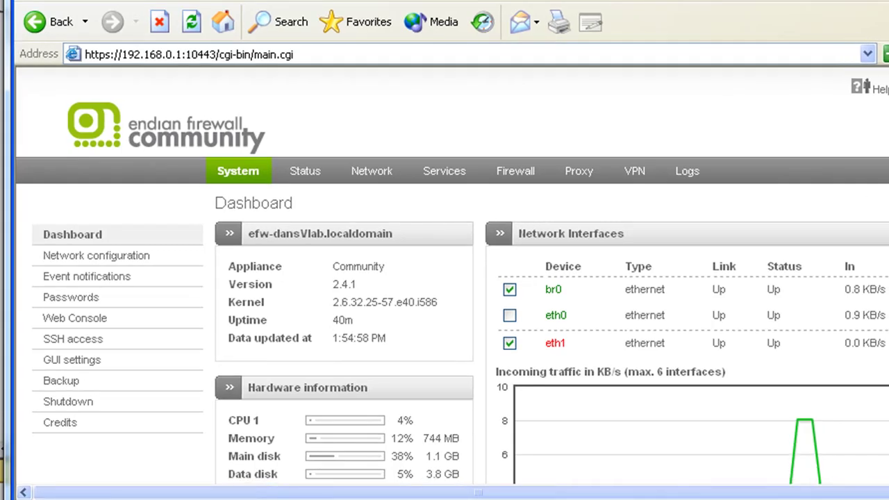
pyautogui.scroll(-6, 451, 278)
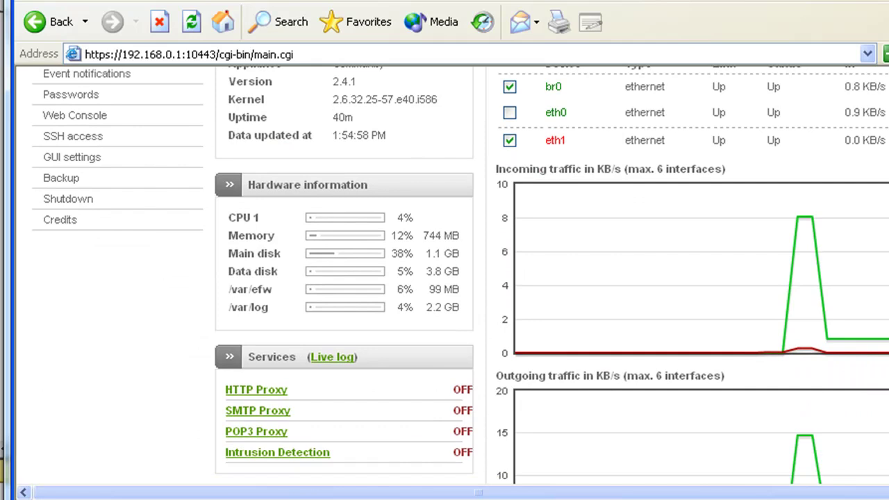
pyautogui.scroll(-2, 569, 465)
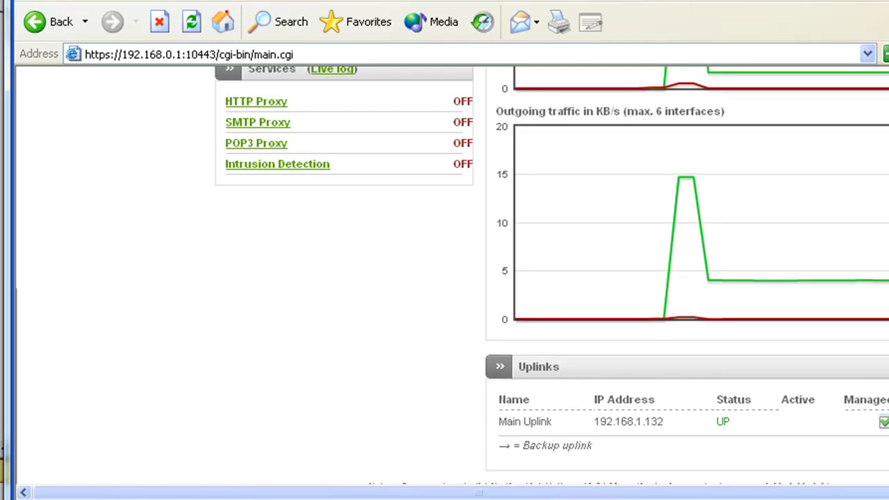
# Add a 192.168.1.132 text note beside the EFW router in the Packet Tracer diagram.
pyautogui.moveTo(250, 497)
pyautogui.click(250, 476)
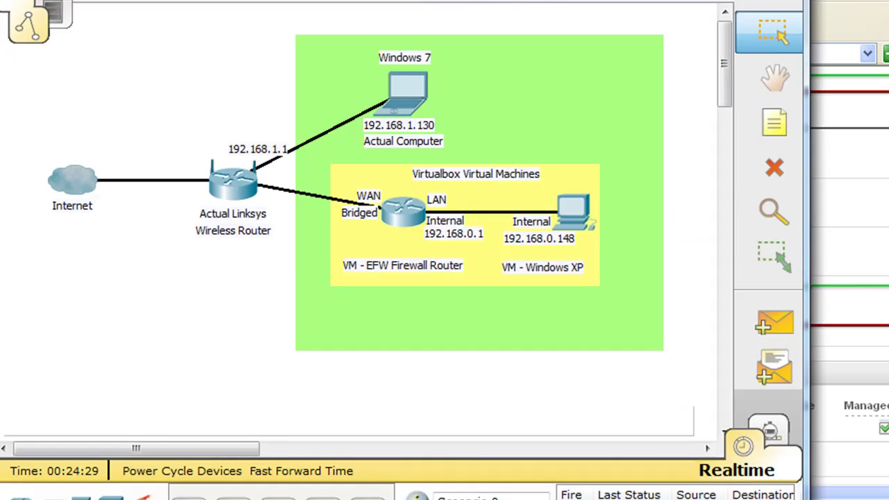
pyautogui.click(759, 119)
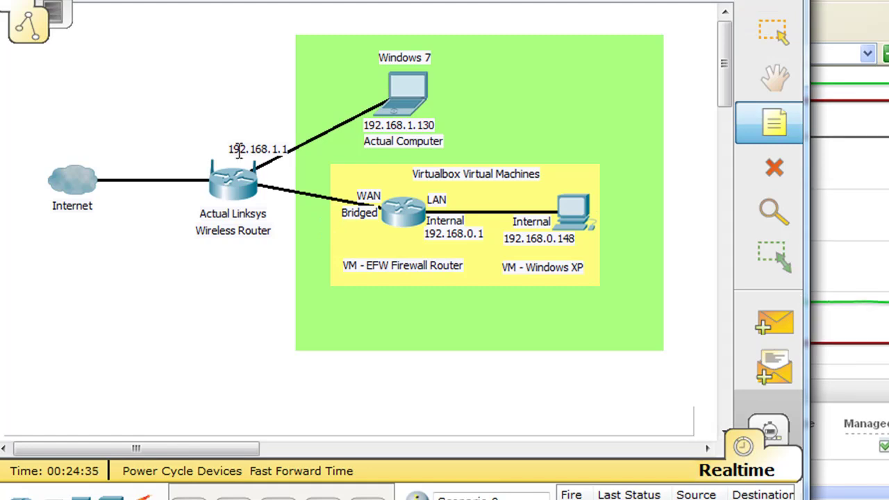
pyautogui.click(337, 232)
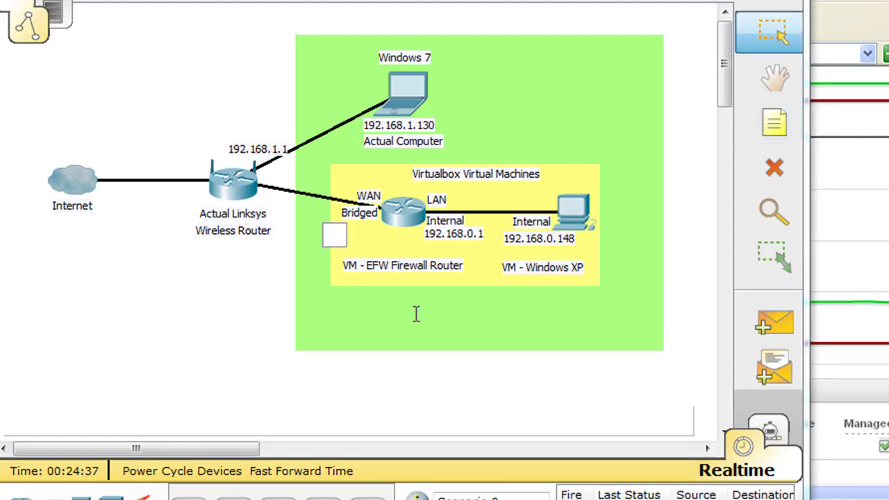
pyautogui.write('192.1')
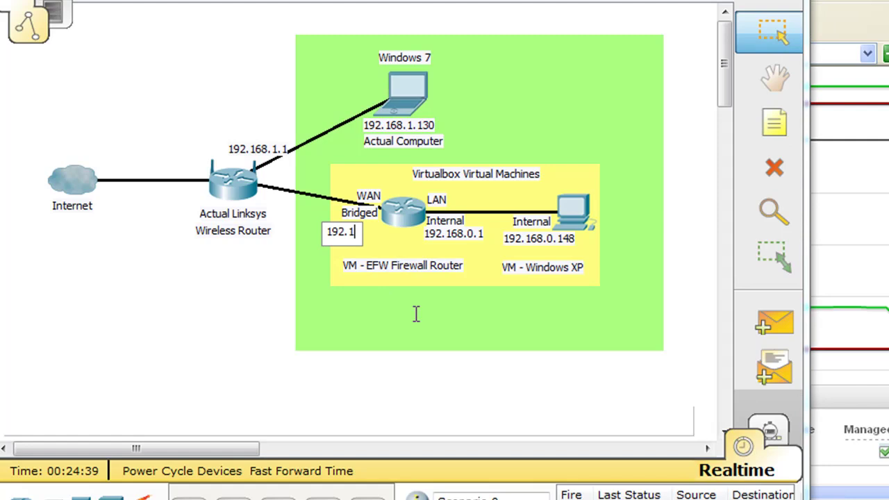
pyautogui.write('68.1.132')
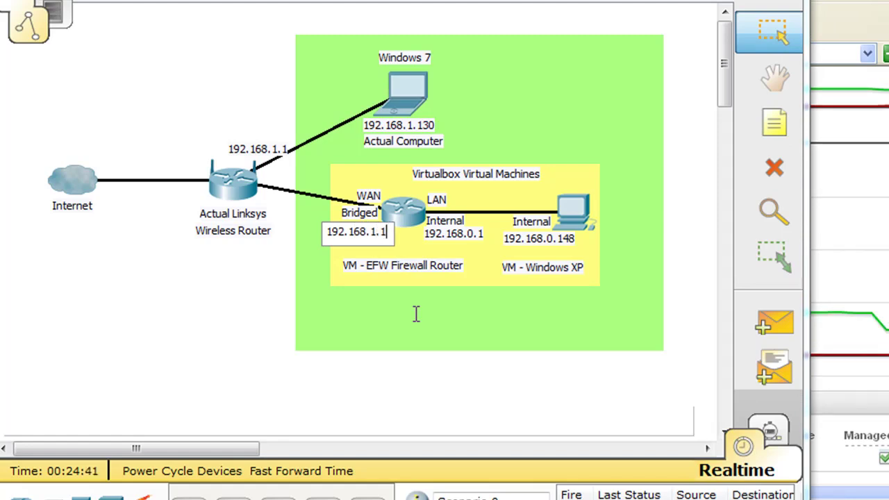
pyautogui.click(231, 314)
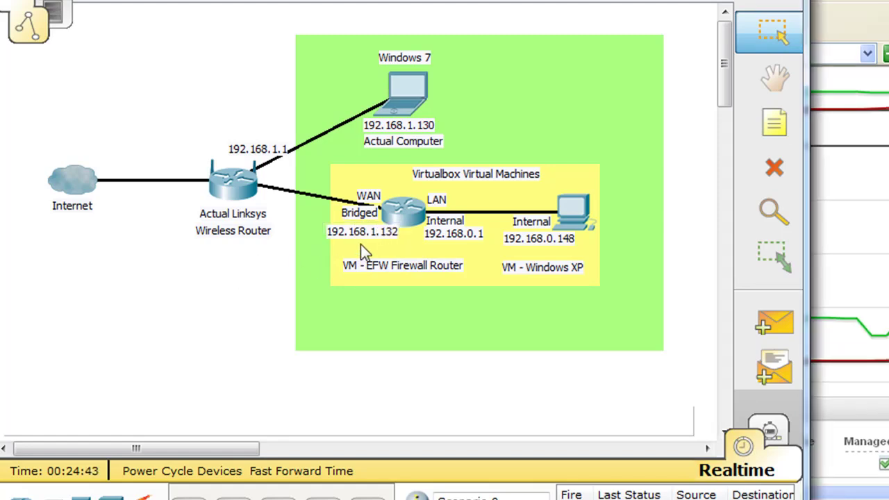
# Nudge the address note under the WAN Bridged label and shift the green background area slightly.
pyautogui.moveTo(366, 233); pyautogui.dragTo(357, 230)
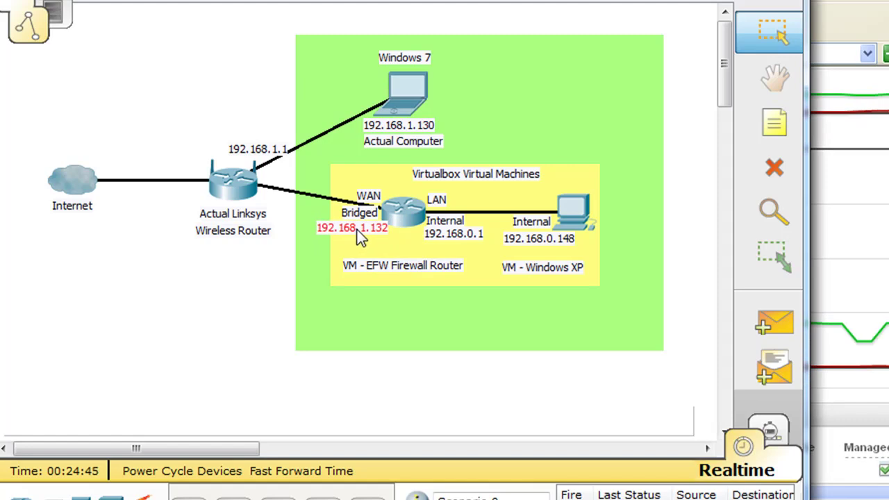
pyautogui.click(145, 339)
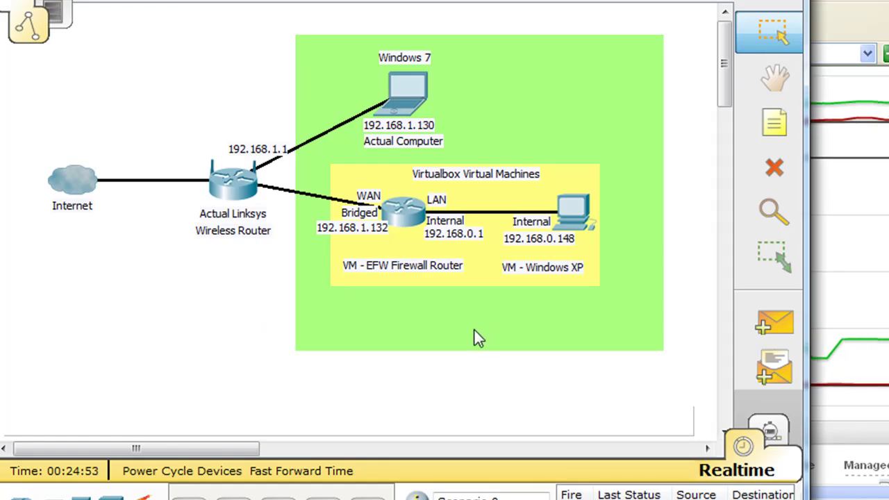
pyautogui.moveTo(474, 330)
pyautogui.mouseDown()
pyautogui.moveTo(415, 302)
pyautogui.moveTo(470, 333)
pyautogui.moveTo(473, 321)
pyautogui.mouseUp()
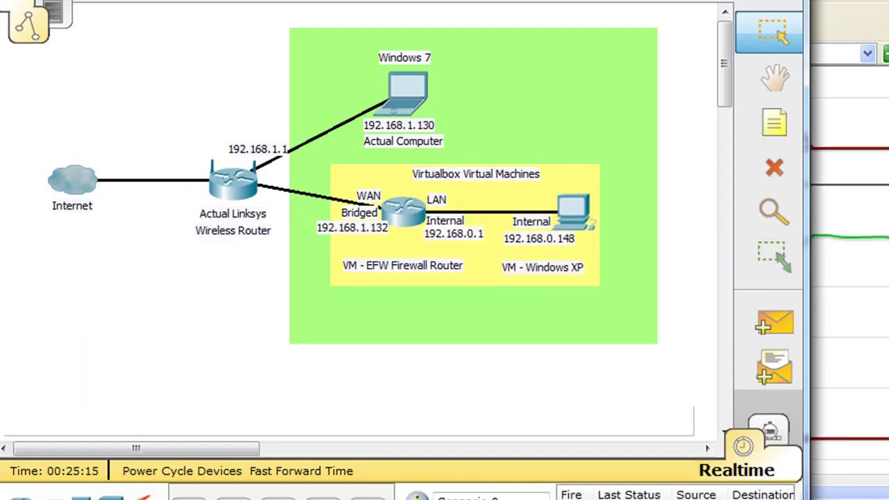
# Return to the Endian dashboard in the browser and open the system status information.
pyautogui.hotkey('alt', 'Tab')
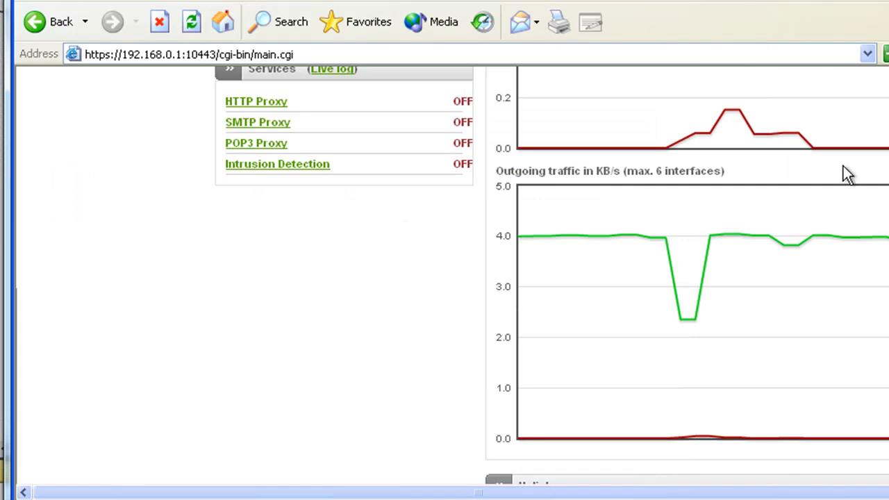
pyautogui.scroll(10, 847, 174)
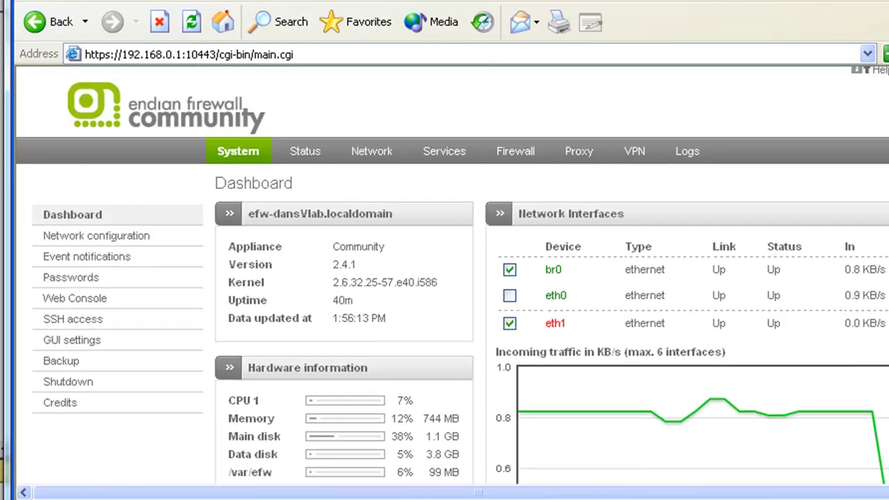
pyautogui.scroll(-1, 458, 278)
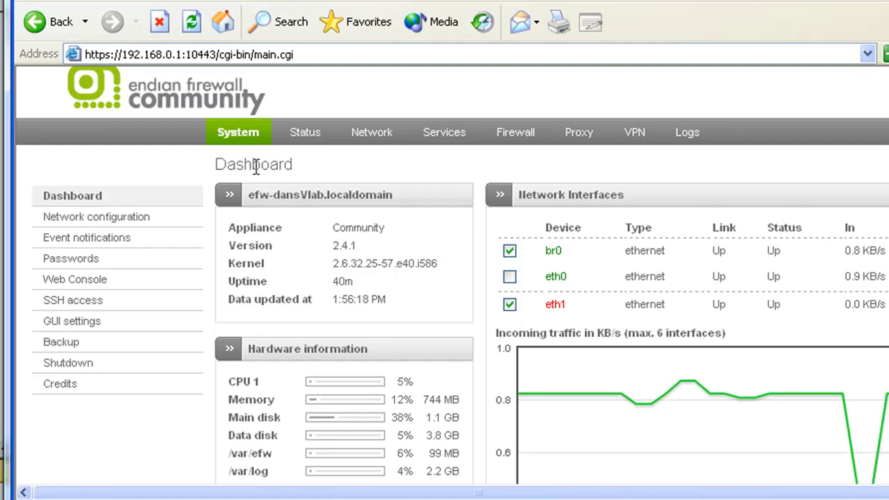
pyautogui.click(308, 137)
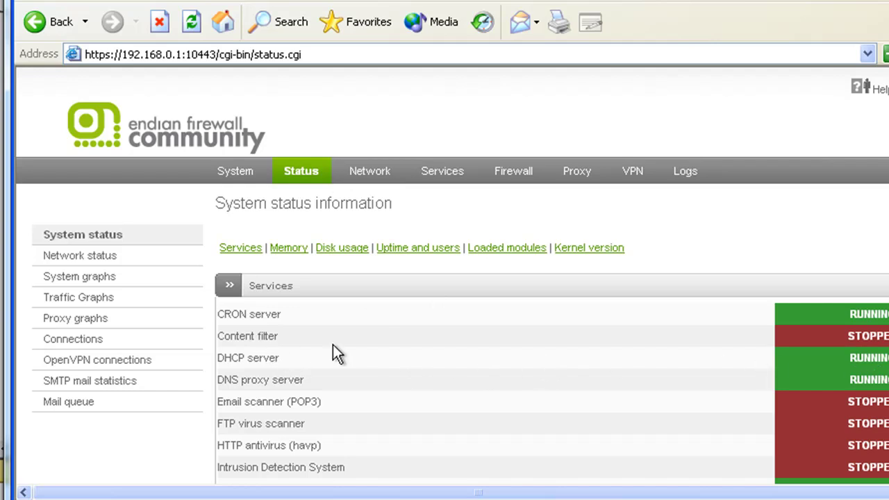
# Open Services > DHCP server and review the Current dynamic leases table.
pyautogui.click(438, 178)
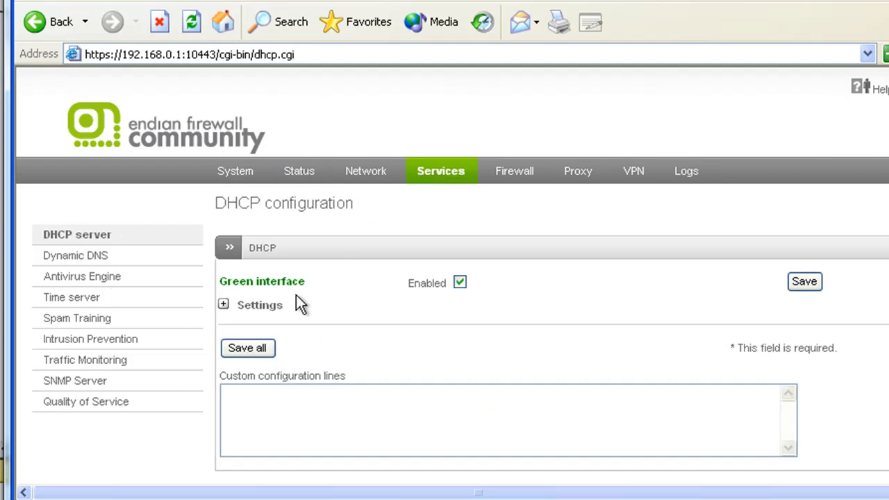
pyautogui.scroll(-3, 452, 277)
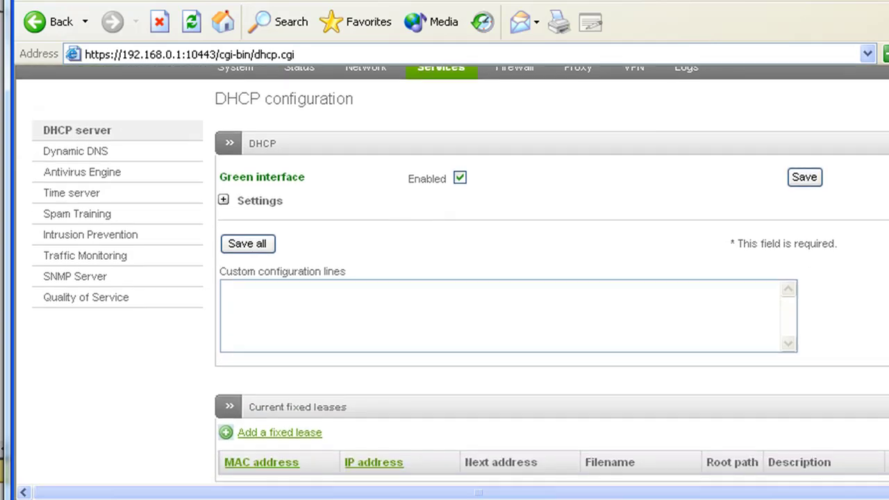
pyautogui.scroll(1, 451, 277)
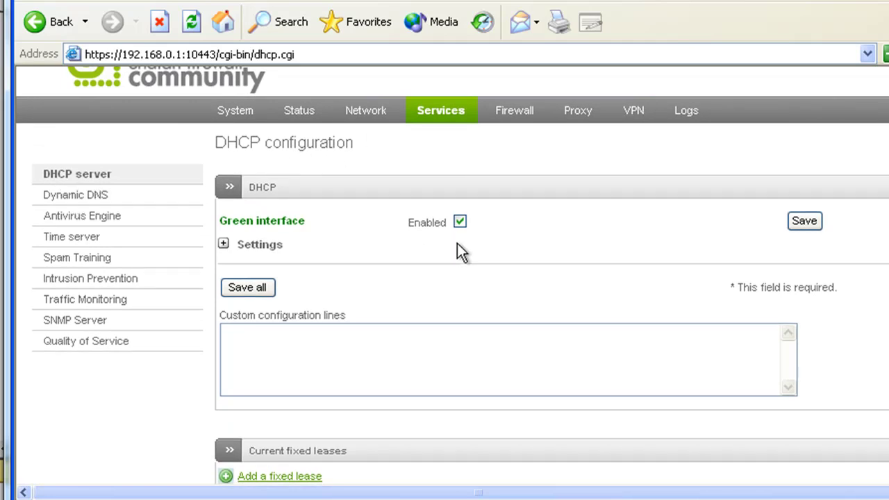
pyautogui.scroll(-7, 451, 277)
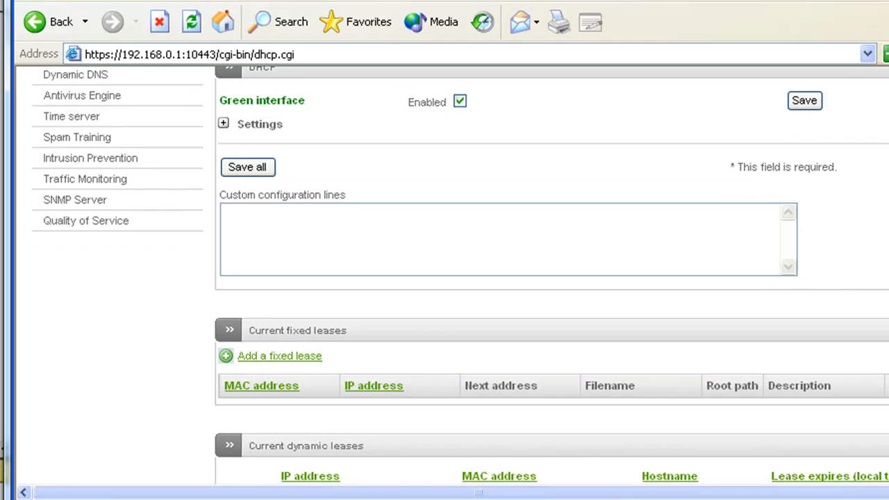
pyautogui.scroll(-1, 379, 413)
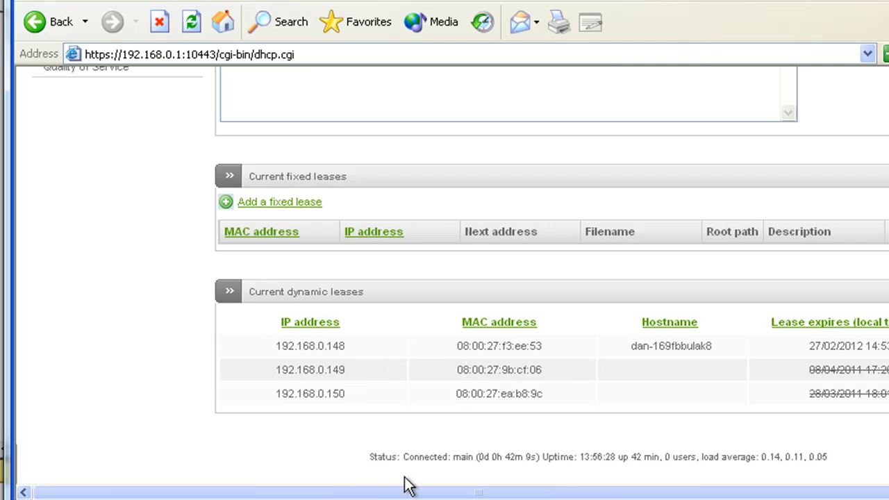
pyautogui.scroll(5, 460, 275)
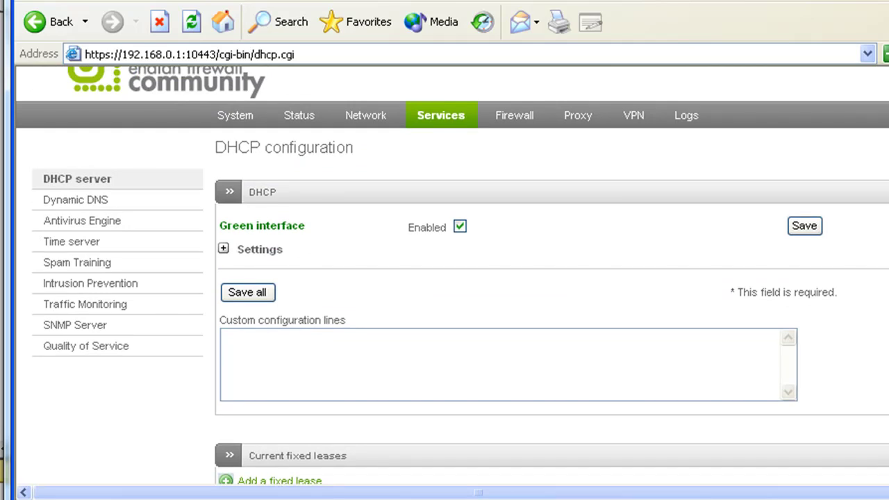
# Open VPN > OpenVPN server configuration and review its 192.168.0.129–192.168.0.190 pool settings.
pyautogui.click(641, 116)
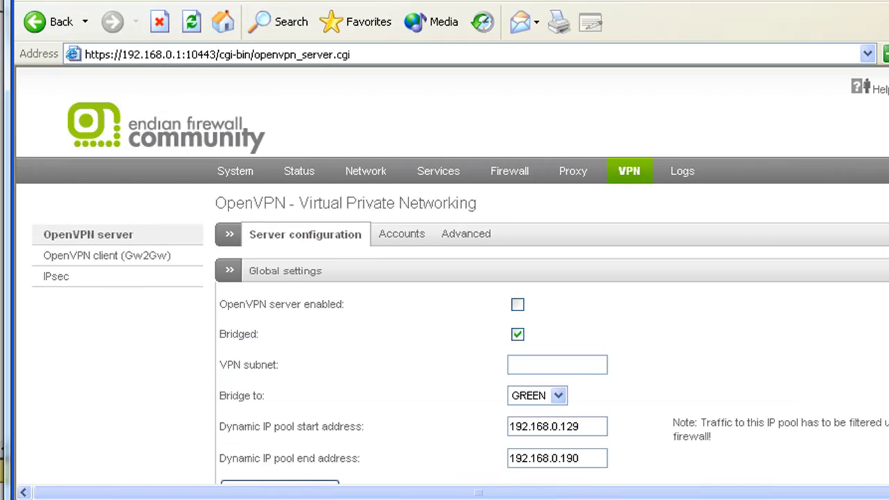
pyautogui.scroll(-2, 451, 275)
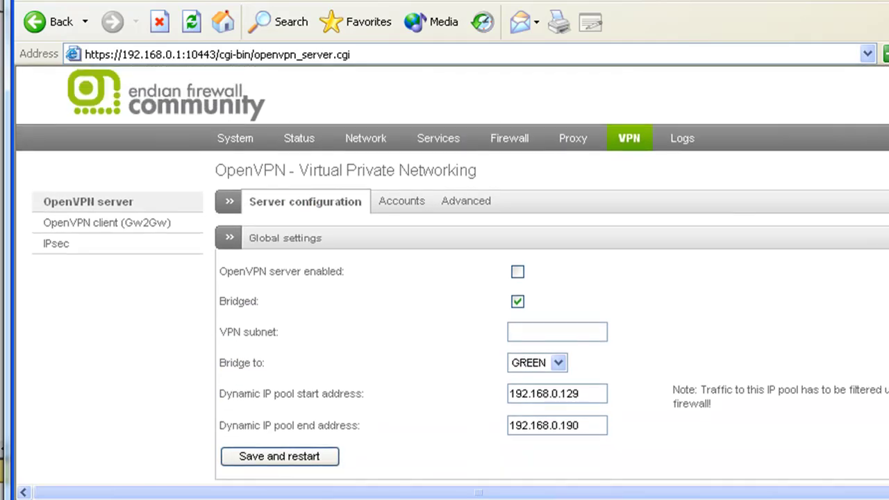
pyautogui.scroll(-1, 451, 275)
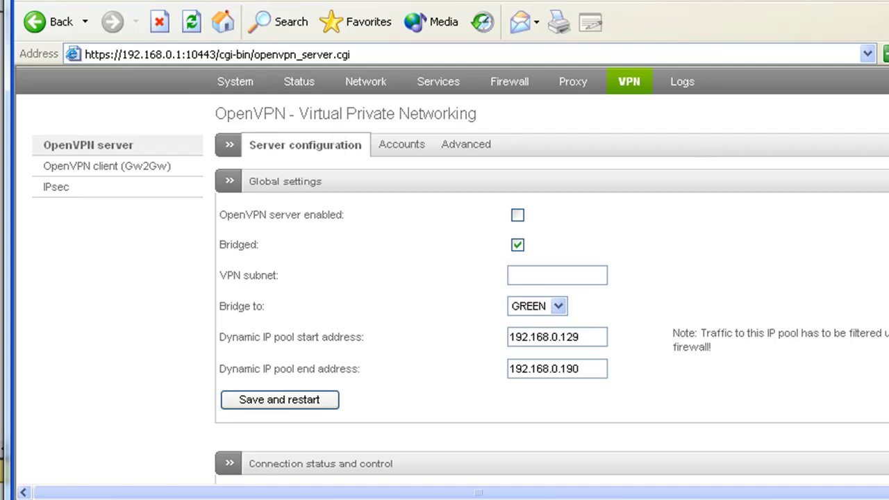
pyautogui.scroll(2, 349, 186)
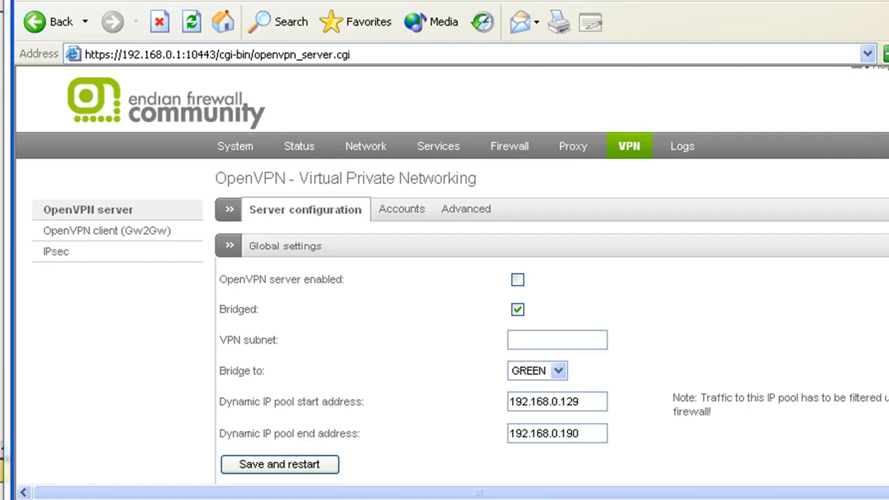
pyautogui.scroll(-3, 444, 277)
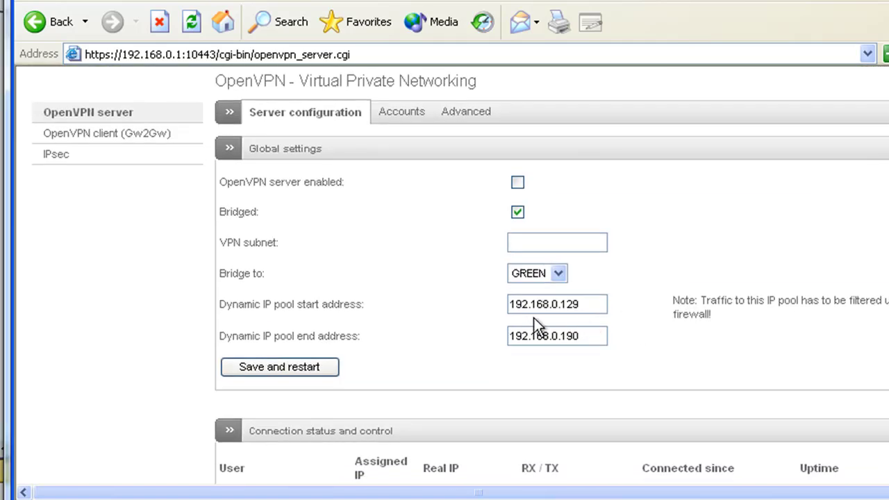
# Change the pool start address ending to 200 and end to 220, then save and restart.
pyautogui.click(587, 303)
pyautogui.moveTo(587, 304); pyautogui.dragTo(563, 304)
pyautogui.write('200')
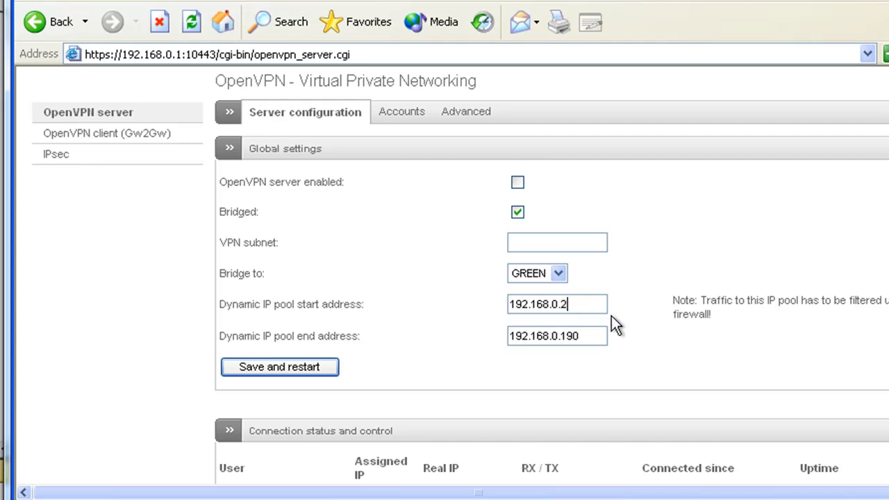
pyautogui.click(596, 334)
pyautogui.press('BackSpace')
pyautogui.press('BackSpace')
pyautogui.press('BackSpace')
pyautogui.write('220')
pyautogui.scroll(2, 786, 353)
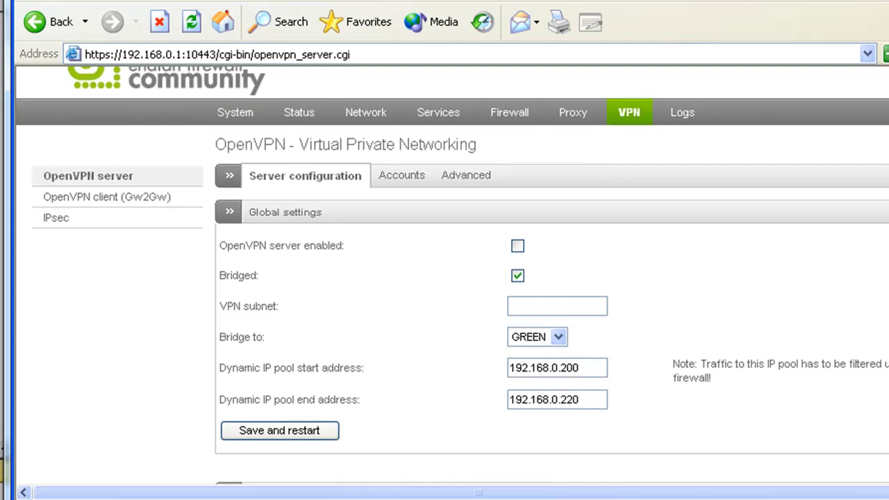
pyautogui.scroll(-1, 847, 425)
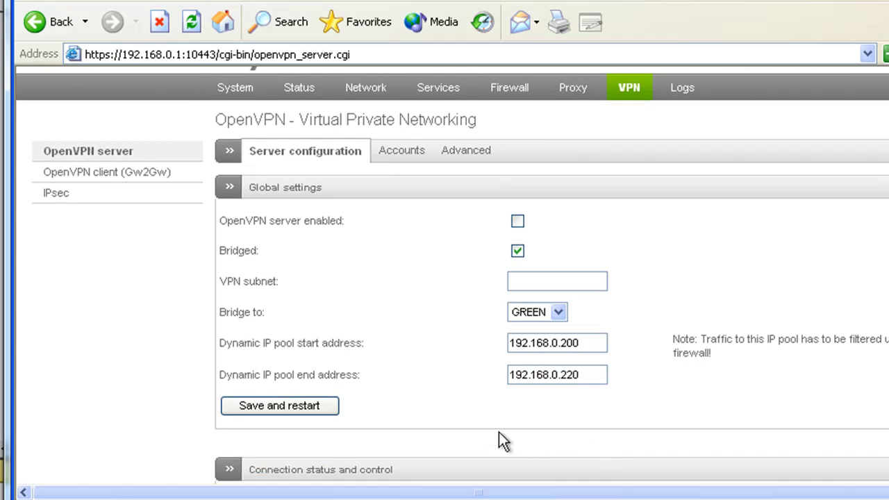
pyautogui.click(295, 406)
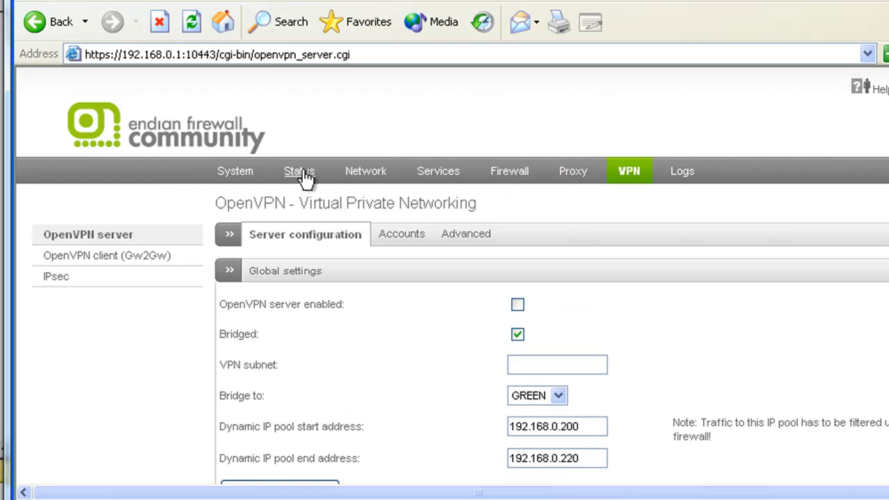
# Open the DHCP server page and expand Settings to check the 192.168.0.100–192.168.0.150 Green range.
pyautogui.click(433, 173)
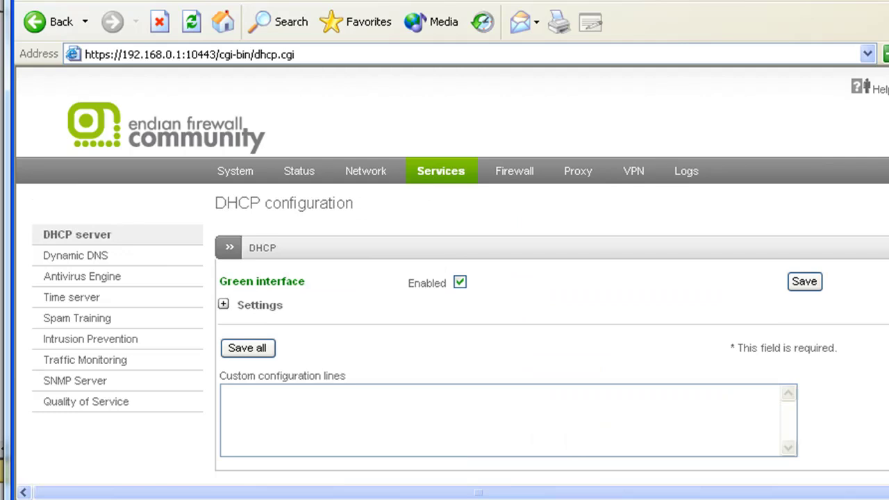
pyautogui.scroll(-4, 444, 277)
pyautogui.scroll(-1, 444, 278)
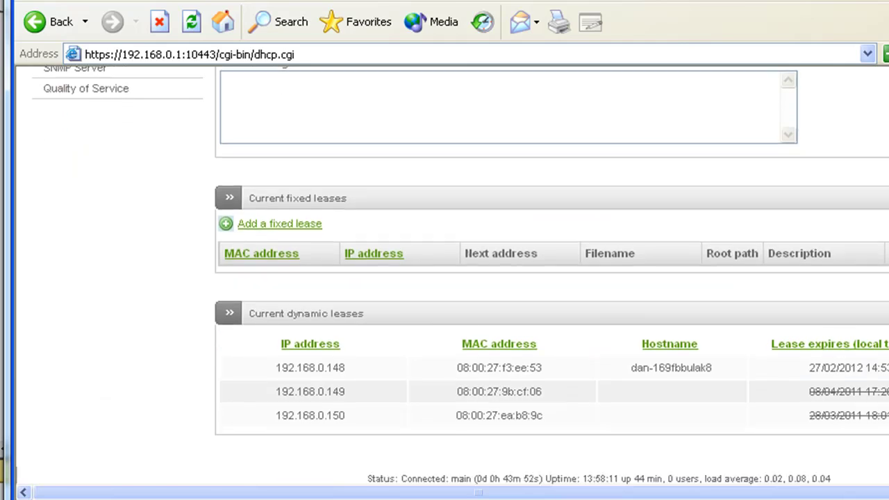
pyautogui.scroll(2, 444, 278)
pyautogui.scroll(3, 444, 277)
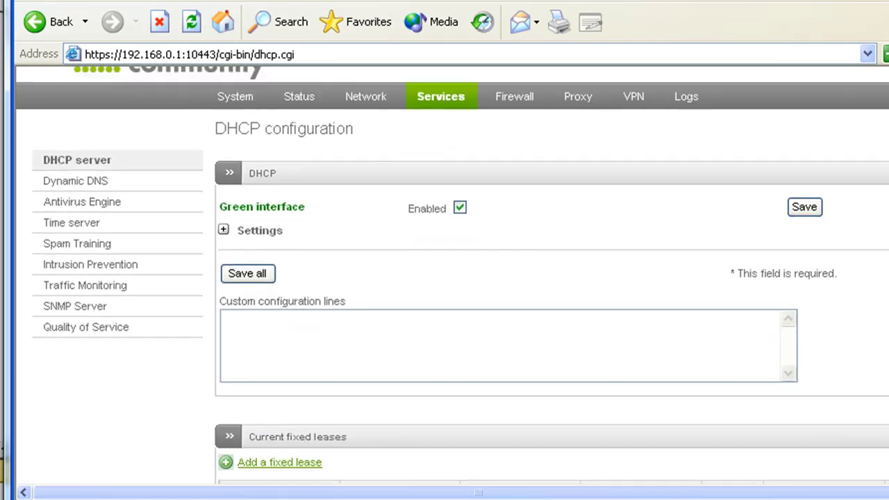
pyautogui.scroll(-1, 445, 277)
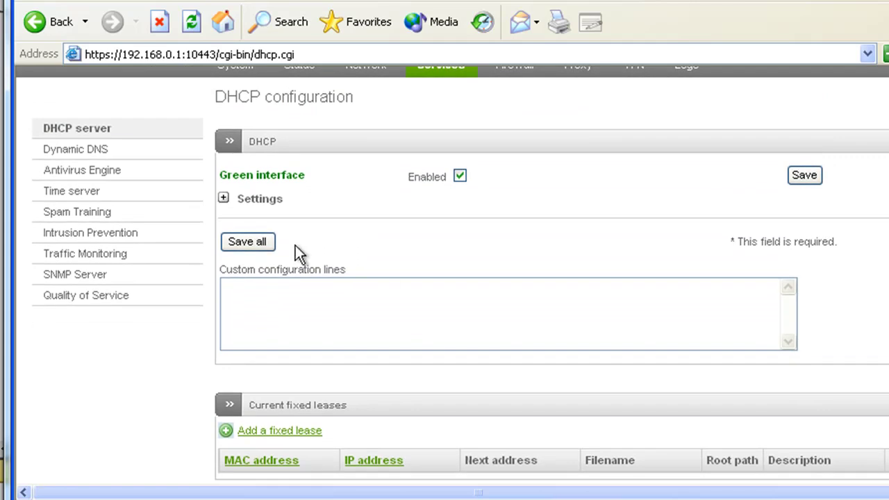
pyautogui.click(223, 198)
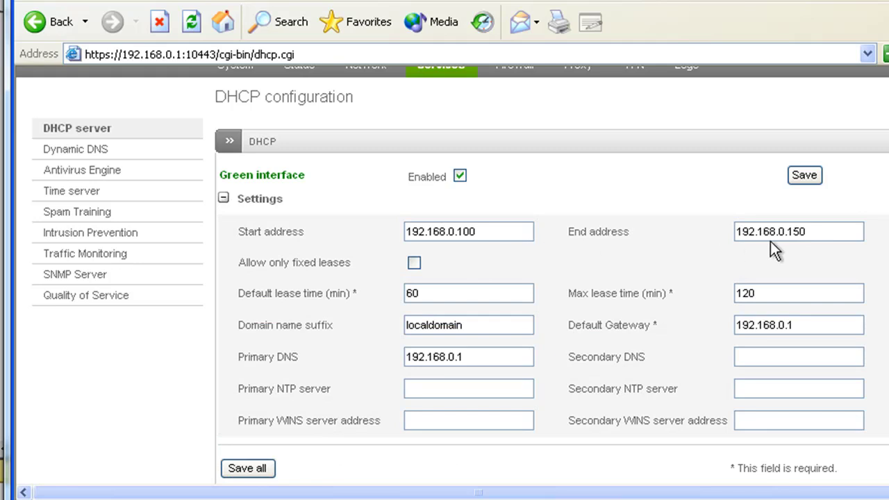
pyautogui.click(223, 198)
pyautogui.click(223, 198)
pyautogui.scroll(3, 386, 267)
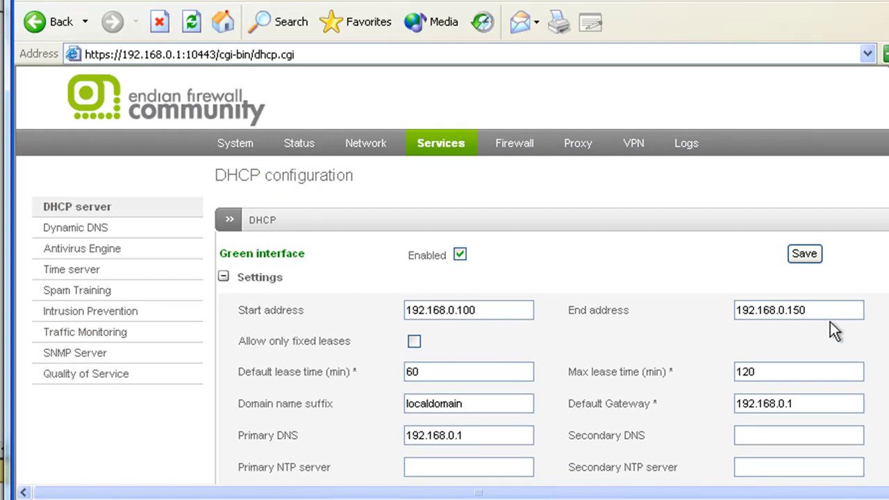
# Collapse DHCP Settings, tick 'OpenVPN server enabled' on the VPN page, and save and restart.
pyautogui.click(224, 277)
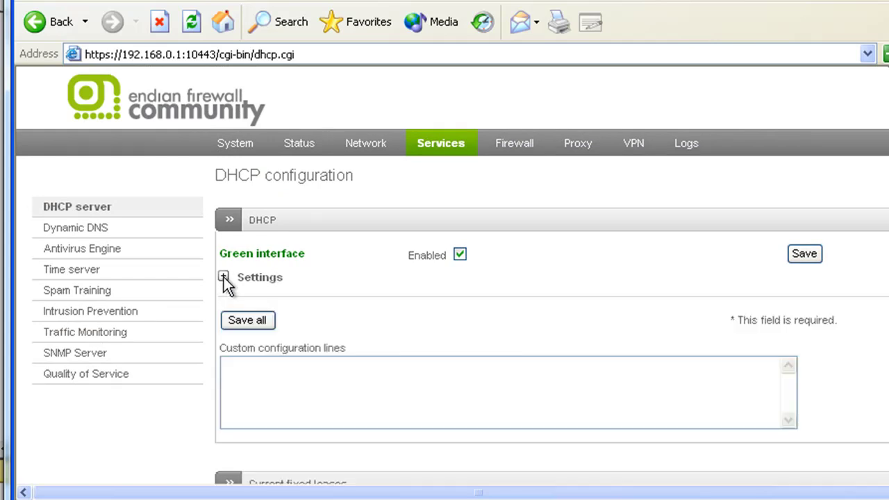
pyautogui.click(638, 142)
pyautogui.scroll(-3, 451, 277)
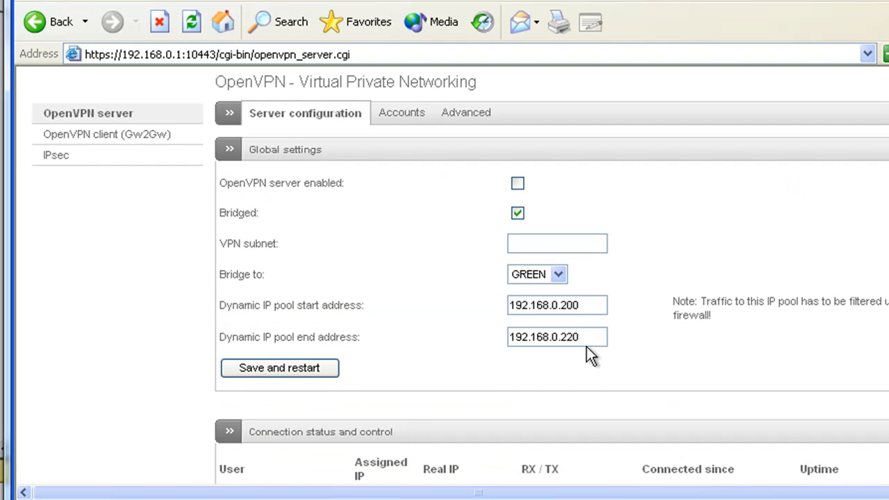
pyautogui.click(517, 185)
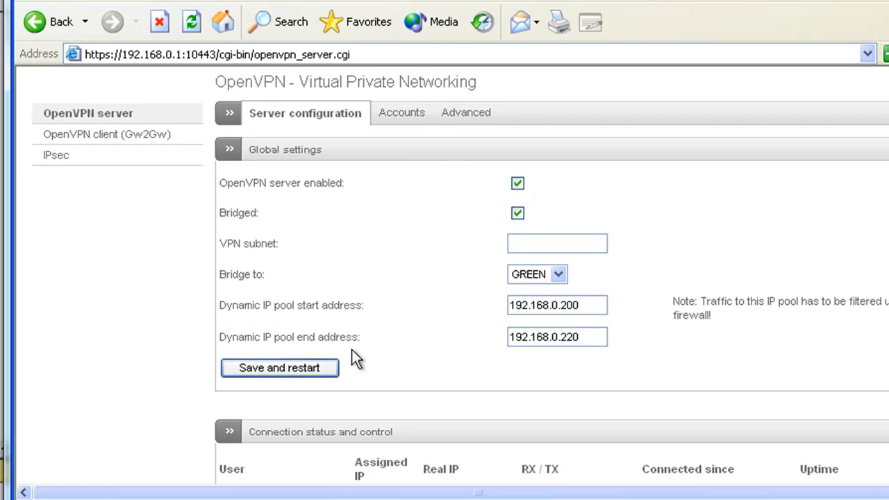
pyautogui.click(302, 370)
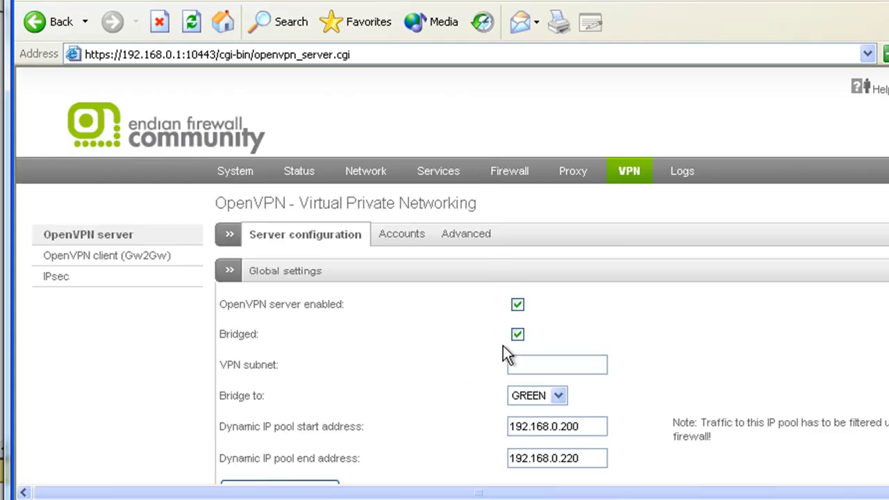
pyautogui.scroll(-5, 451, 278)
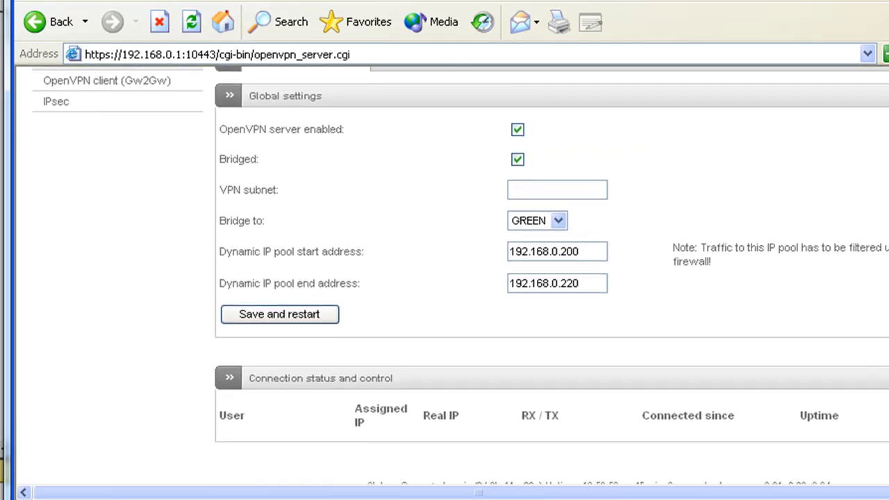
pyautogui.scroll(3, 452, 277)
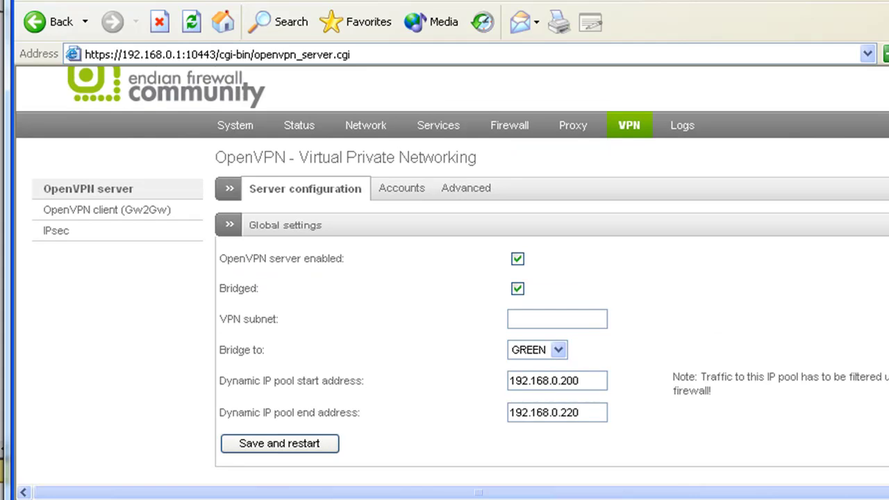
pyautogui.click(403, 192)
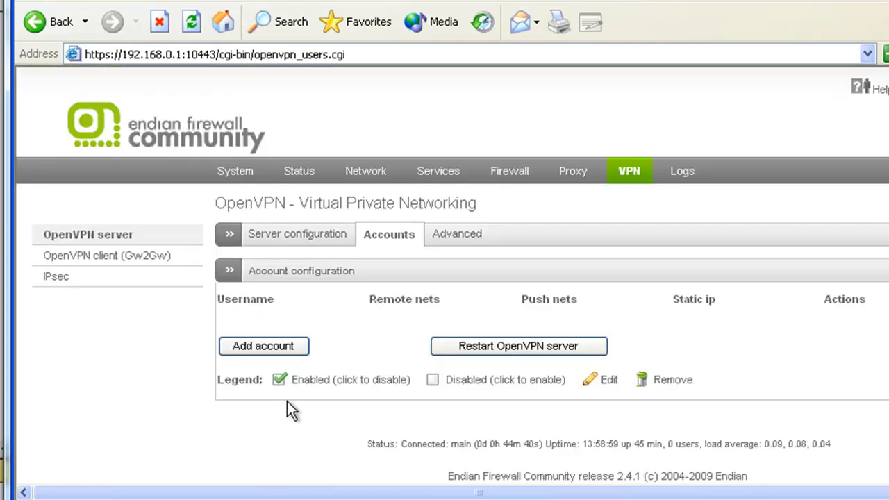
pyautogui.click(262, 345)
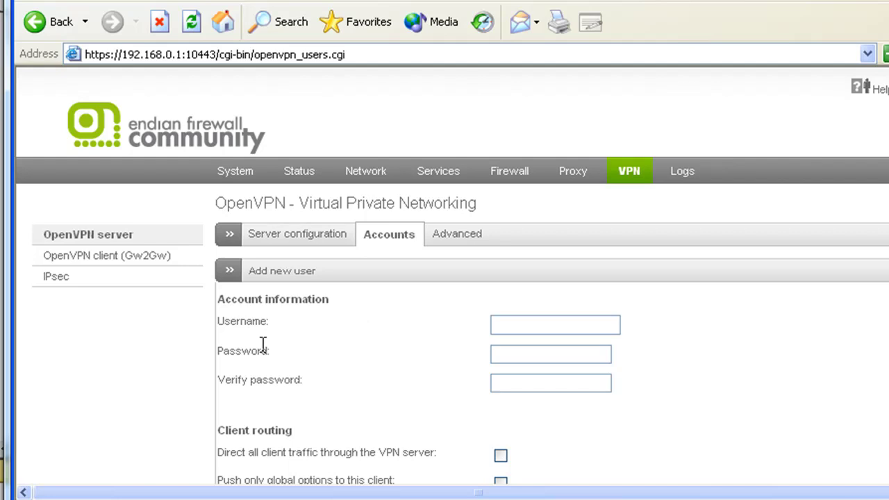
pyautogui.click(511, 320)
pyautogui.write('test')
pyautogui.click(517, 354)
pyautogui.write('test')
pyautogui.click(514, 383)
pyautogui.write('test')
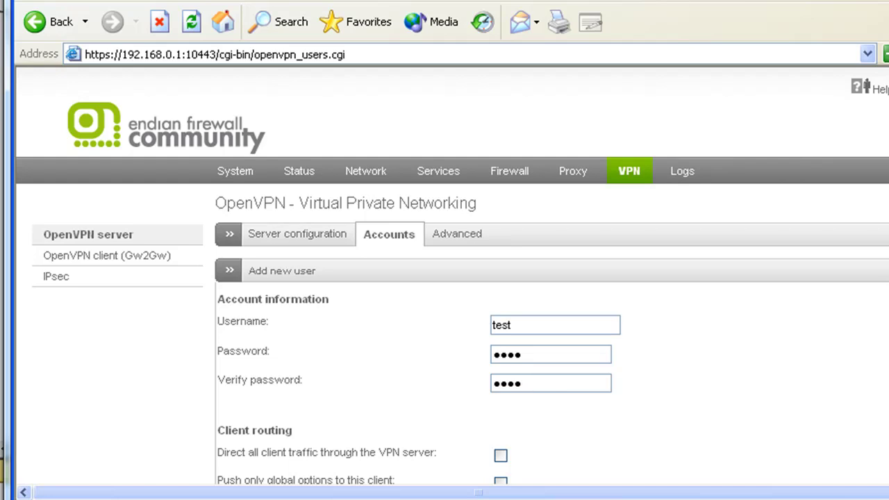
pyautogui.scroll(-3, 883, 288)
pyautogui.scroll(-1, 883, 288)
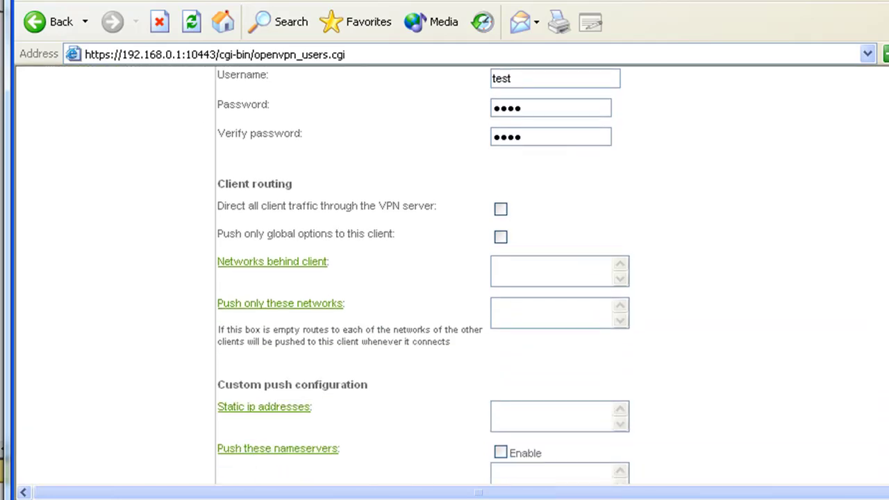
pyautogui.scroll(-1, 883, 288)
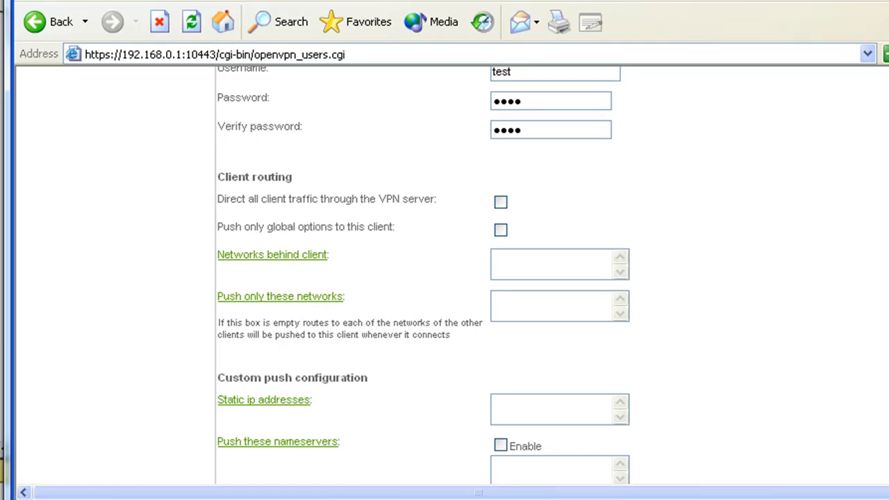
pyautogui.scroll(-2, 424, 275)
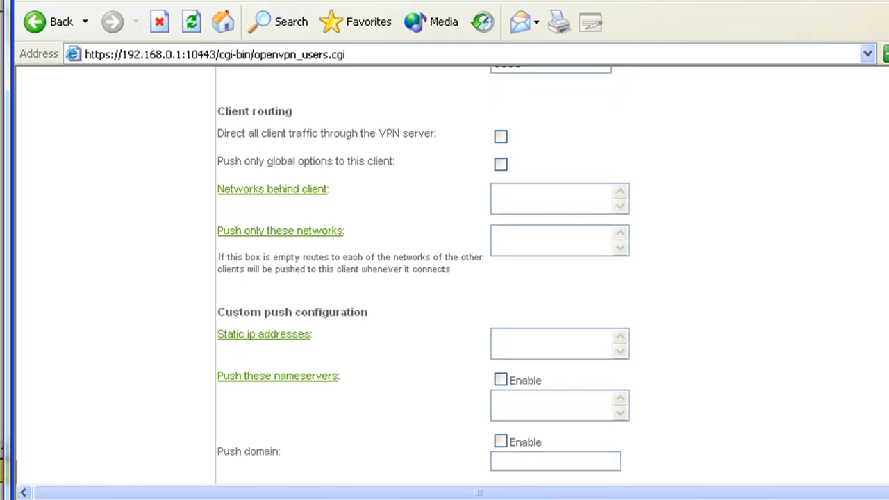
pyautogui.scroll(-3, 424, 275)
pyautogui.scroll(4, 424, 275)
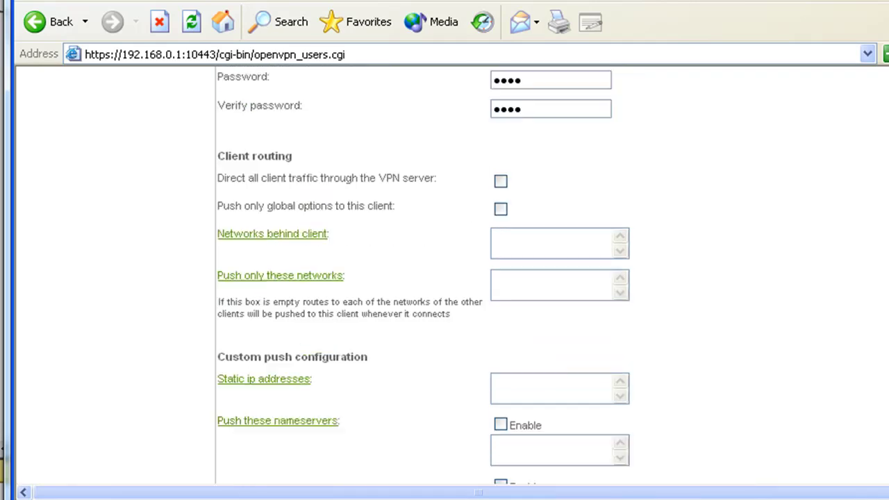
pyautogui.scroll(6, 460, 273)
pyautogui.scroll(-1, 452, 275)
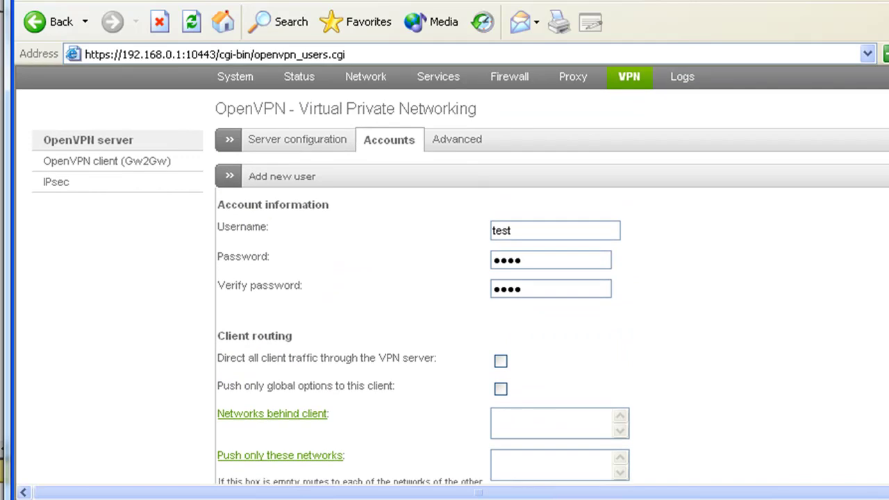
pyautogui.scroll(-2, 452, 275)
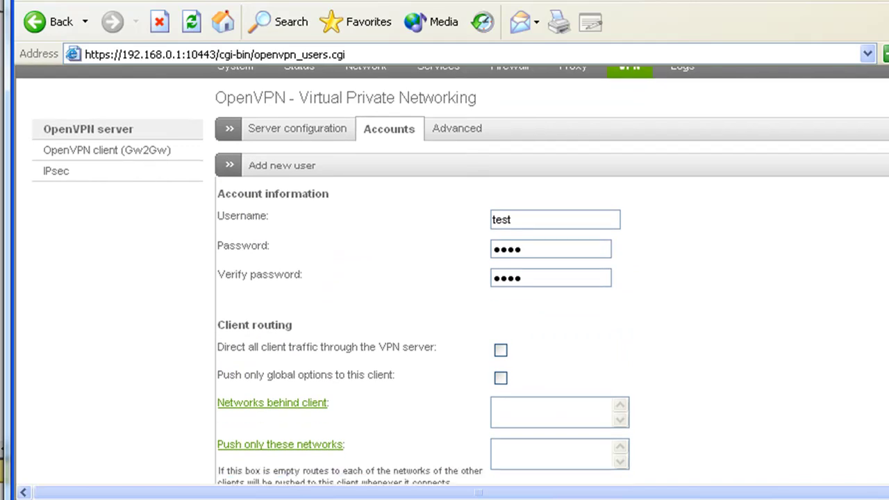
pyautogui.scroll(-4, 452, 275)
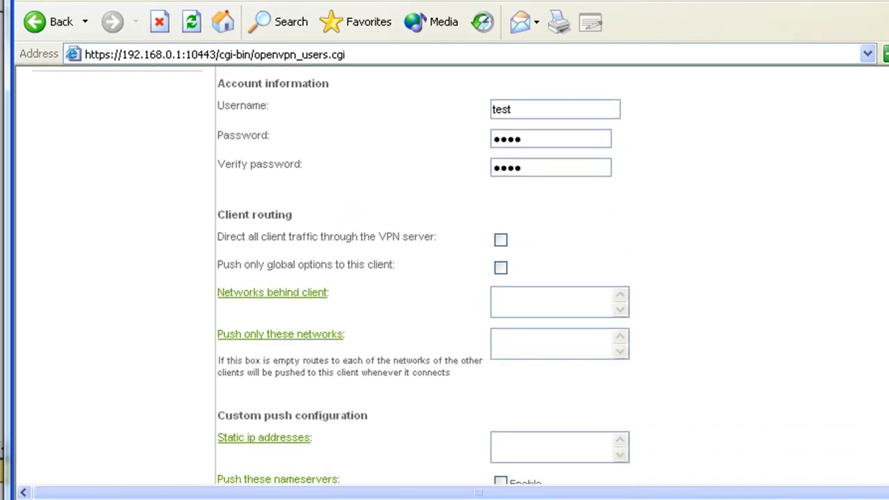
pyautogui.scroll(-5, 452, 275)
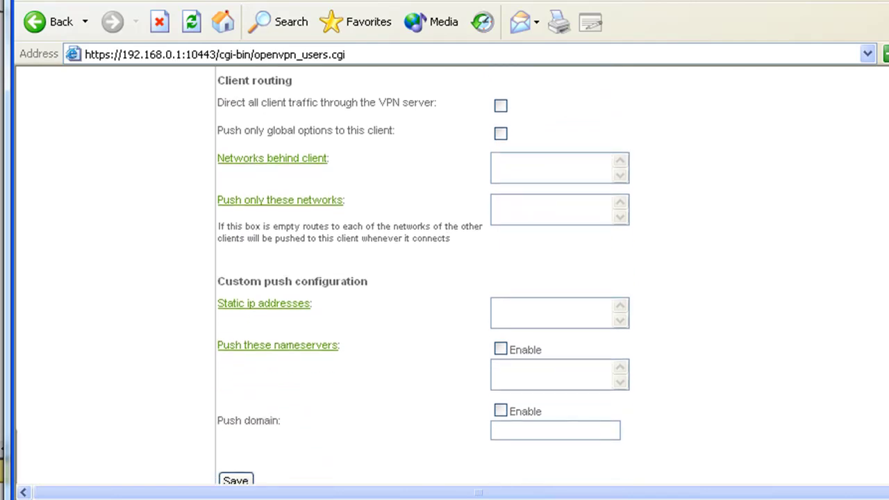
pyautogui.scroll(-1, 452, 275)
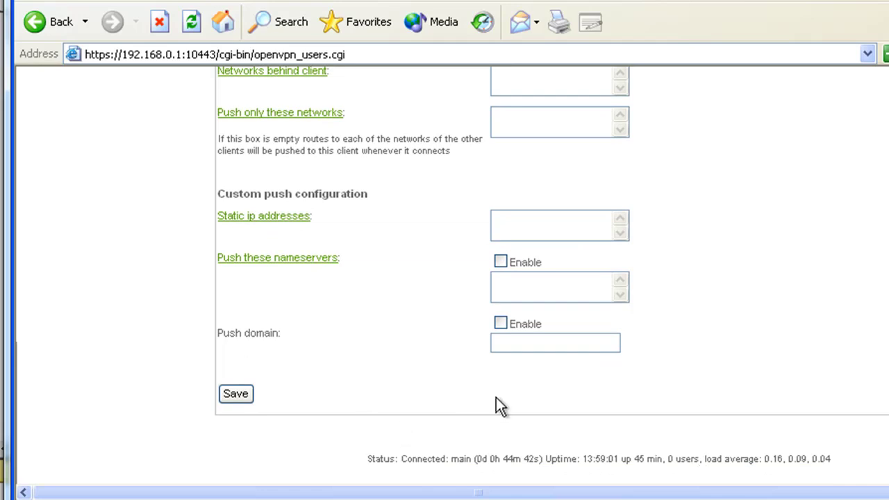
pyautogui.scroll(-1, 887, 359)
pyautogui.scroll(9, 886, 359)
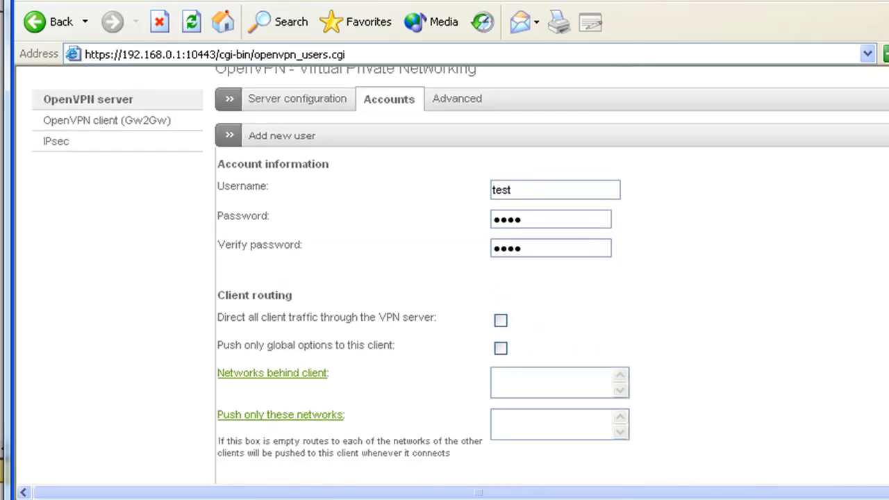
pyautogui.scroll(-8, 886, 359)
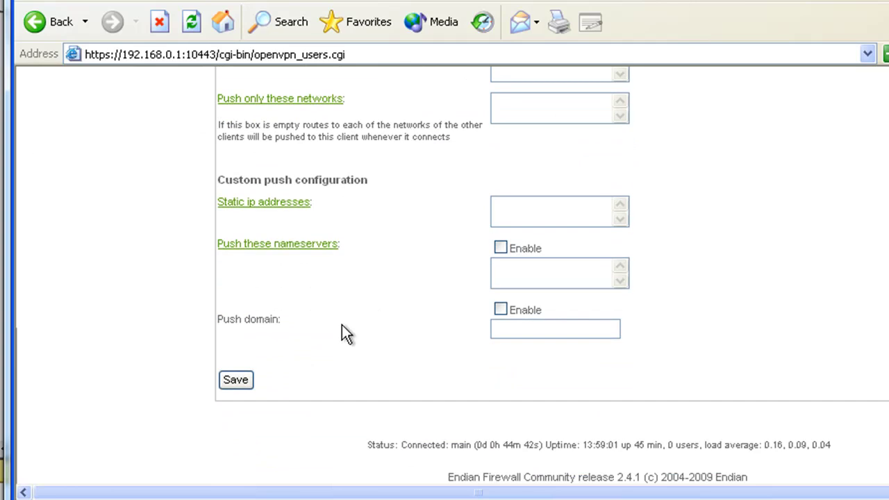
# Try saving user test and see the 'more than 5 characters' password error.
pyautogui.click(236, 381)
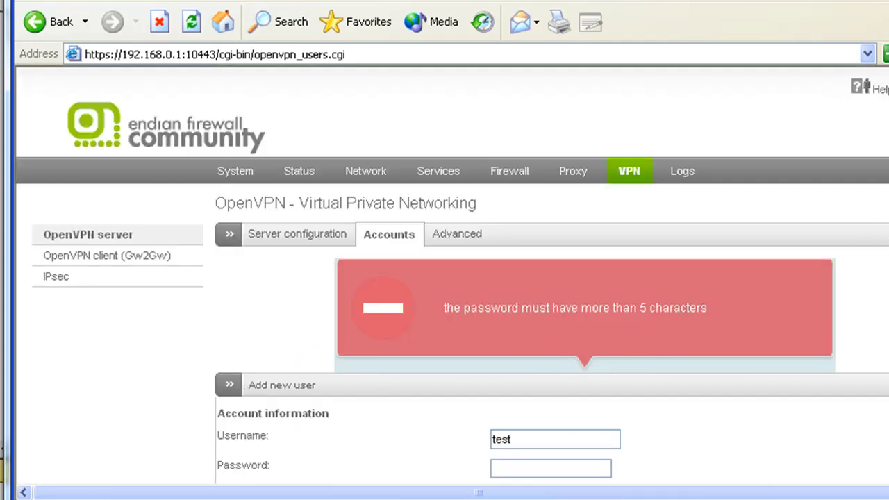
pyautogui.scroll(-2, 882, 243)
pyautogui.scroll(-4, 458, 278)
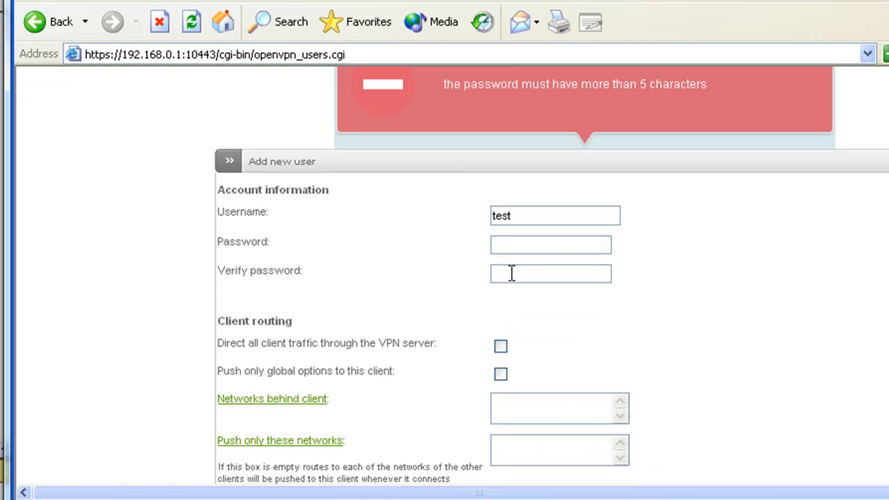
# Enter an eight-character password in Password and Verify password, then save the user.
pyautogui.click(510, 247)
pyautogui.write('••••••••')
pyautogui.click(512, 275)
pyautogui.write('••••••••')
pyautogui.scroll(-3, 883, 290)
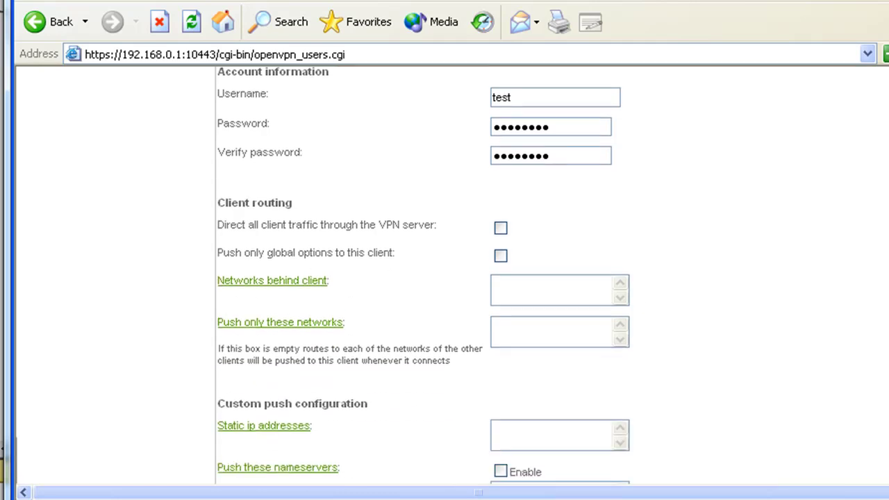
pyautogui.scroll(-1, 444, 278)
pyautogui.click(238, 382)
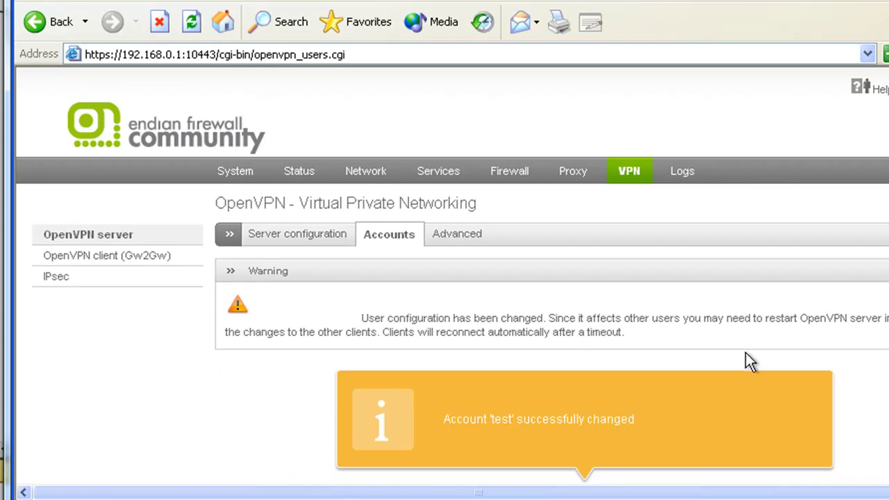
# Scroll down to the Account configuration table showing user test enabled with a dynamic IP.
pyautogui.scroll(-1, 445, 278)
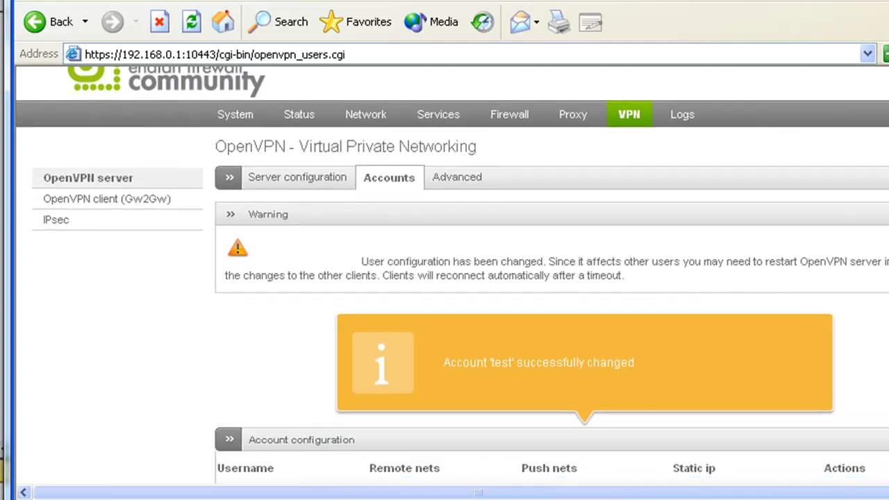
pyautogui.scroll(-1, 615, 353)
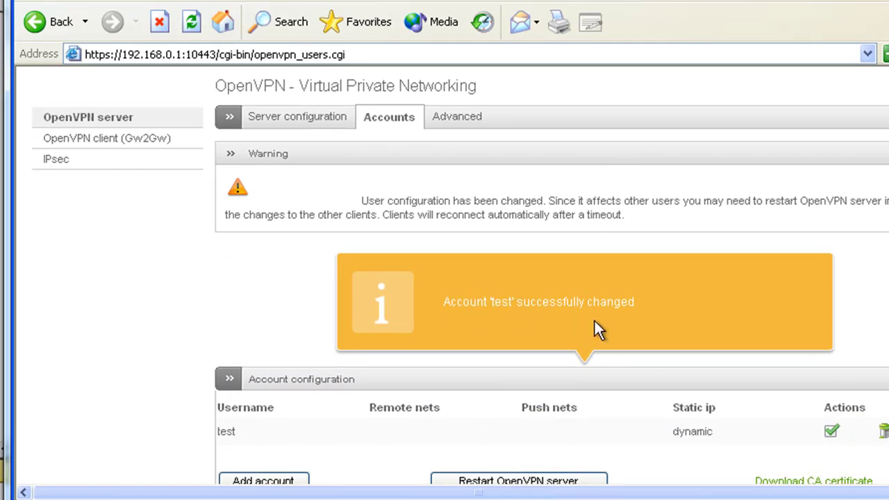
pyautogui.scroll(-3, 868, 277)
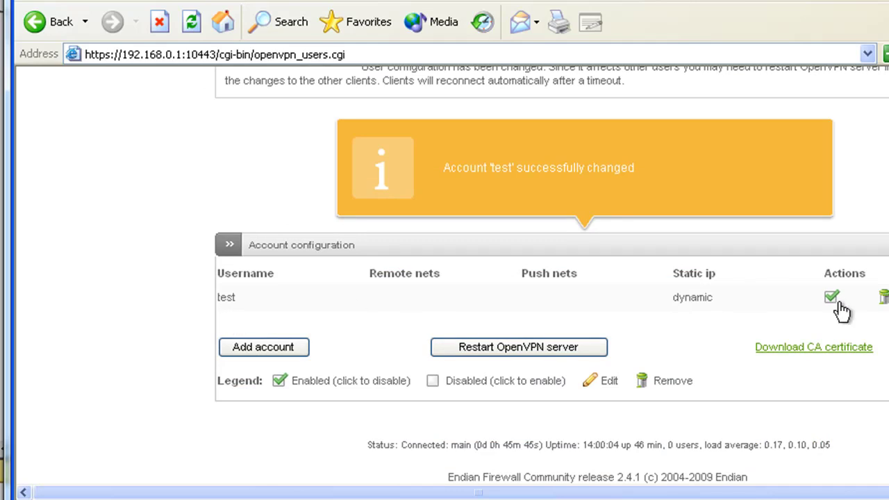
# Restart the OpenVPN server so the updated test account takes effect.
pyautogui.click(529, 352)
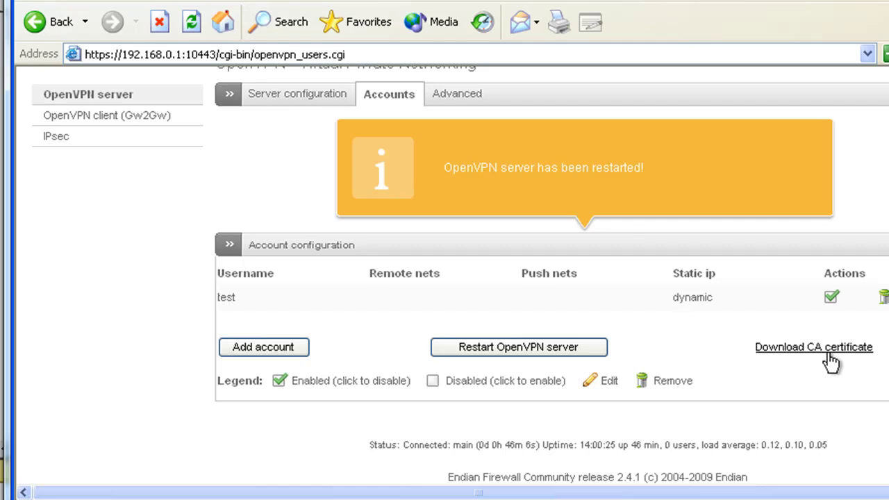
# Download the CA certificate efw-dansVlab.pem and save it to the Desktop.
pyautogui.click(784, 349)
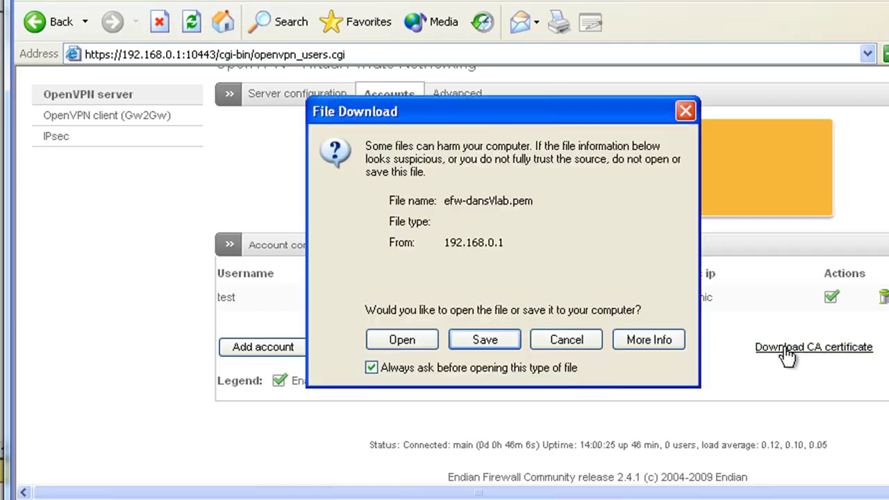
pyautogui.click(484, 340)
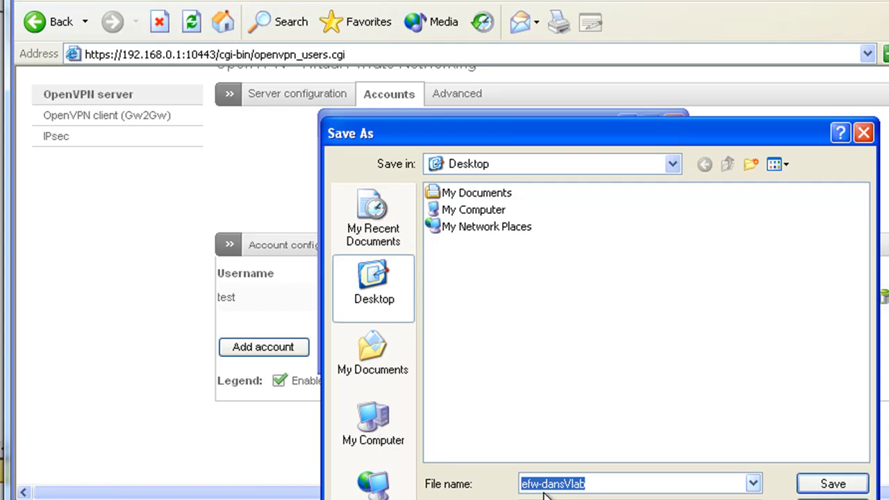
pyautogui.click(833, 484)
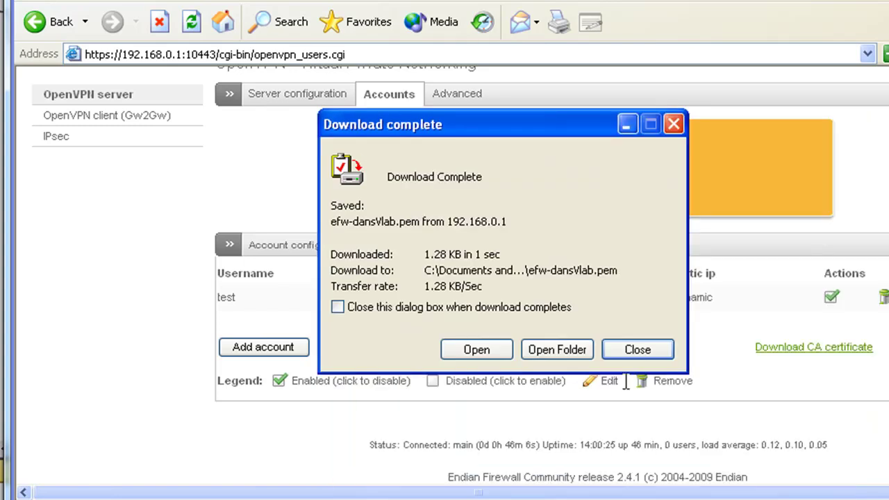
pyautogui.click(658, 354)
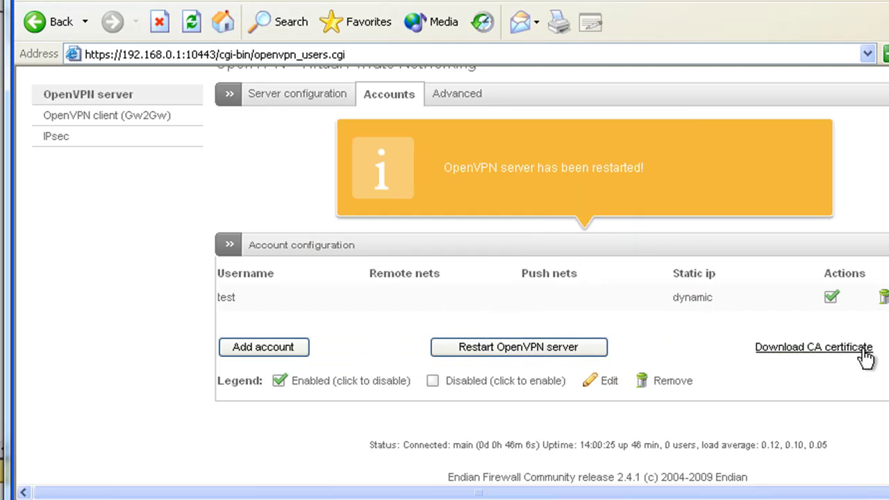
pyautogui.scroll(4, 451, 277)
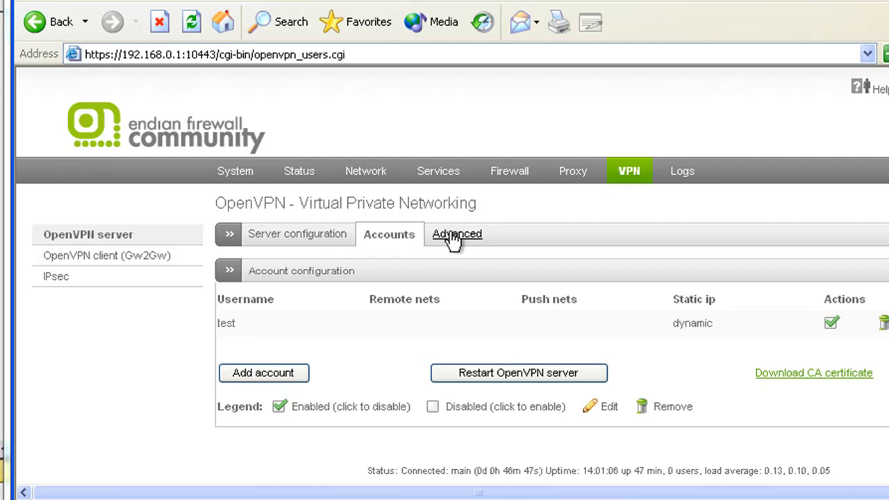
pyautogui.click(456, 236)
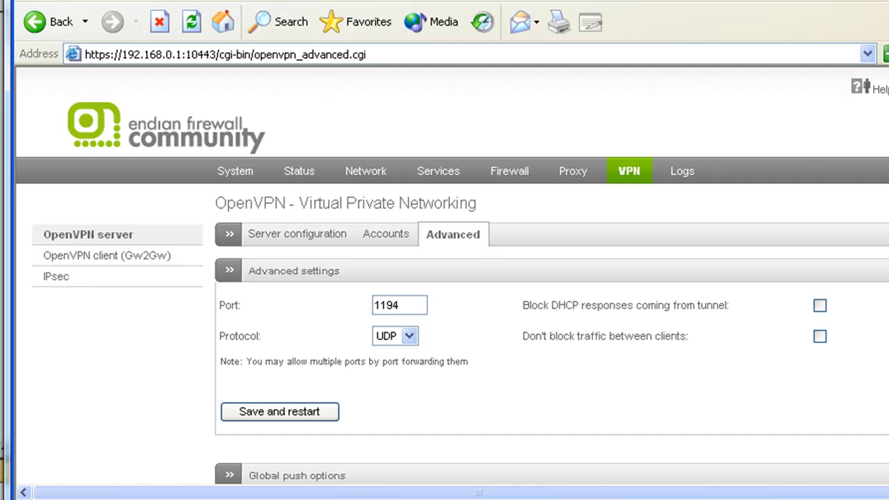
pyautogui.scroll(-7, 460, 275)
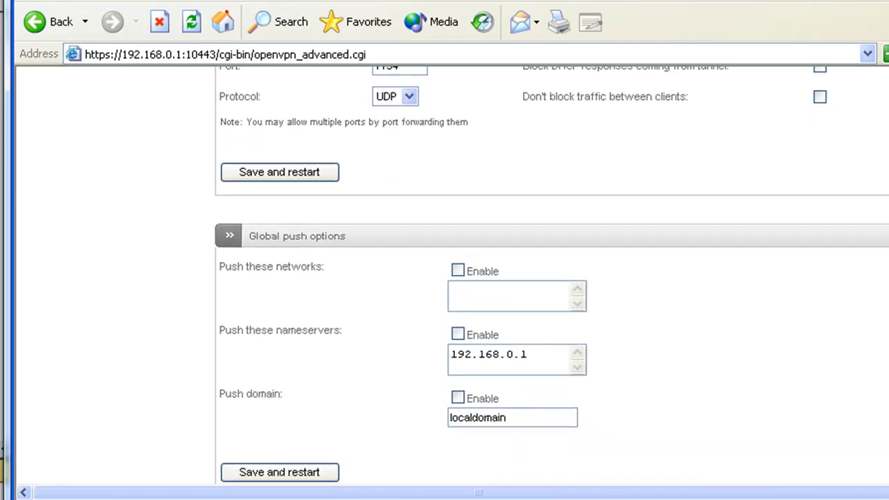
pyautogui.scroll(-6, 460, 275)
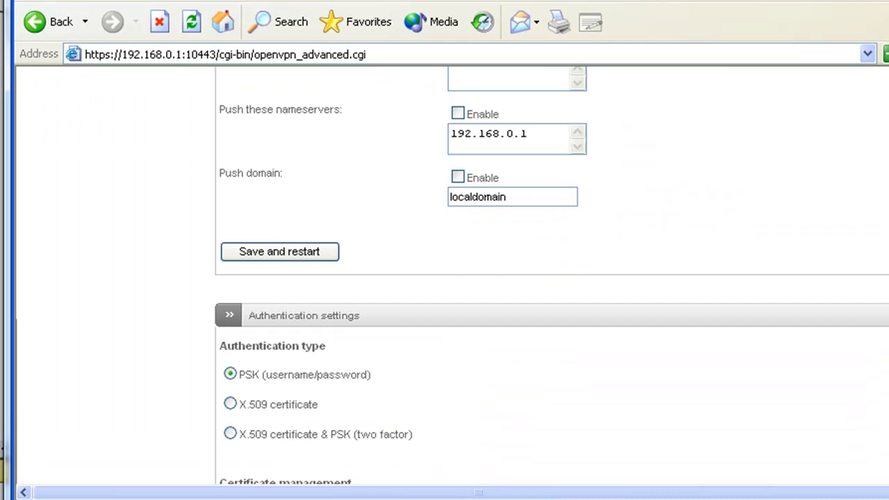
pyautogui.scroll(4, 460, 275)
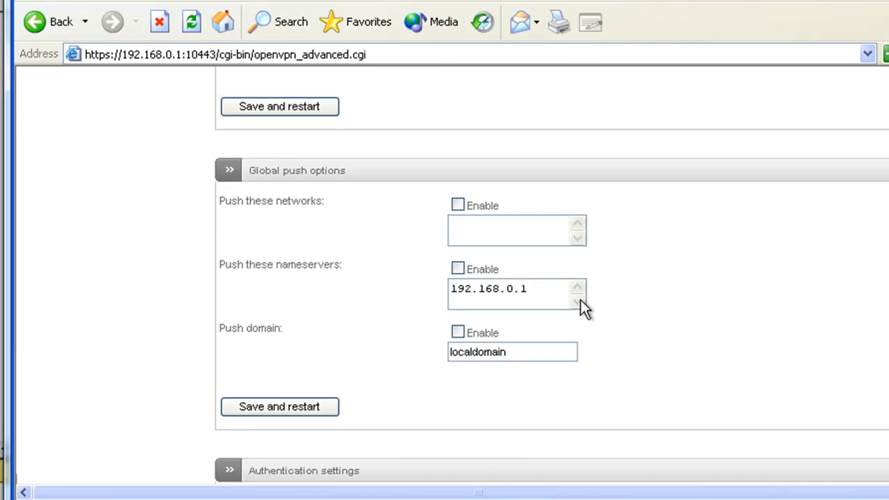
pyautogui.scroll(-10, 460, 275)
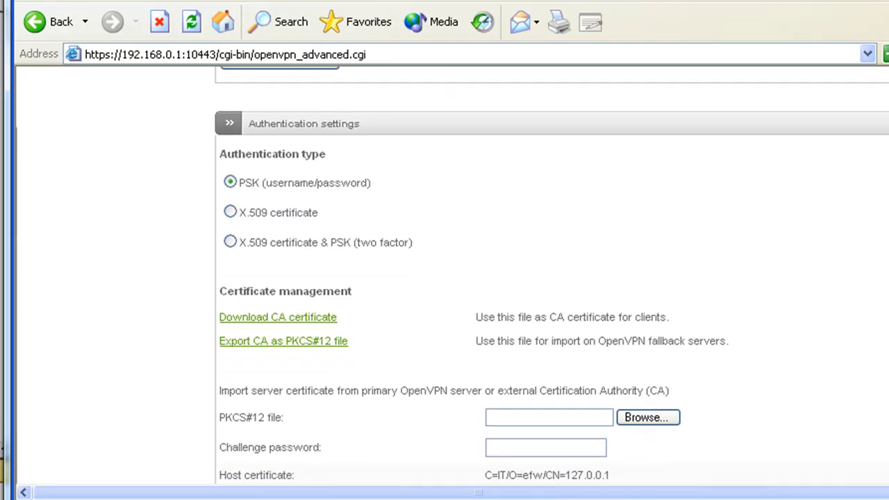
pyautogui.scroll(-1, 460, 275)
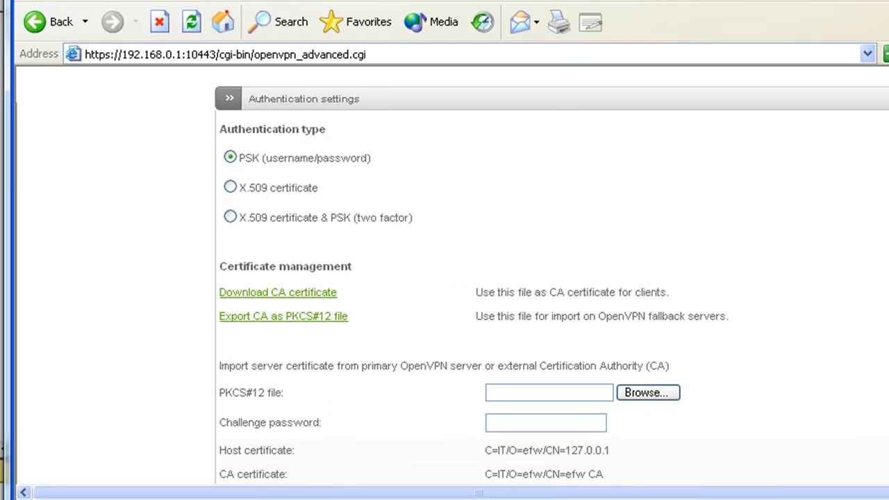
pyautogui.scroll(-4, 657, 260)
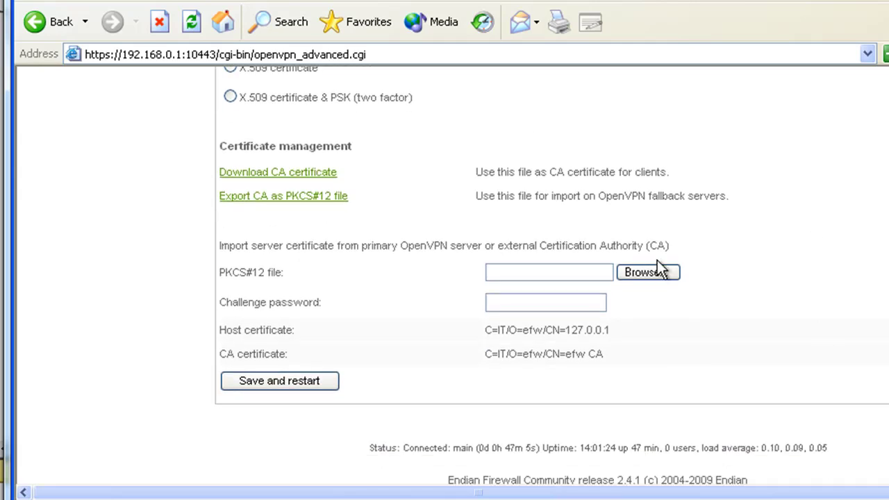
pyautogui.scroll(15, 297, 231)
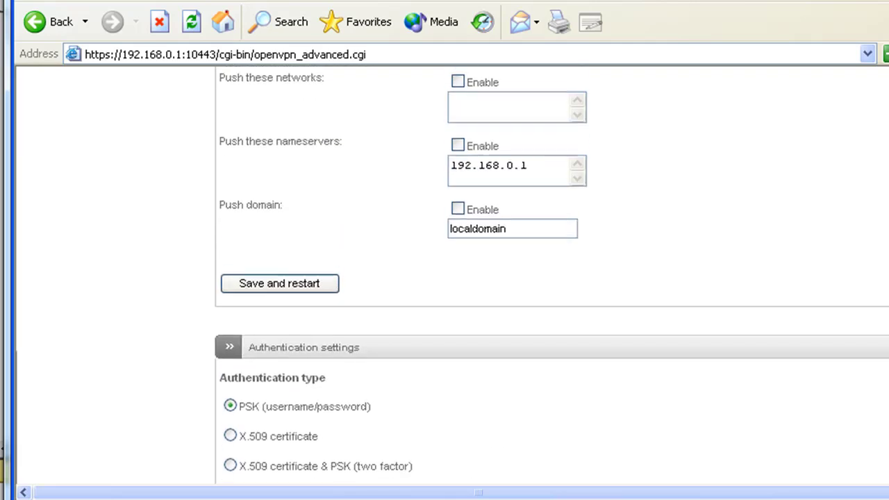
pyautogui.scroll(6, 526, 294)
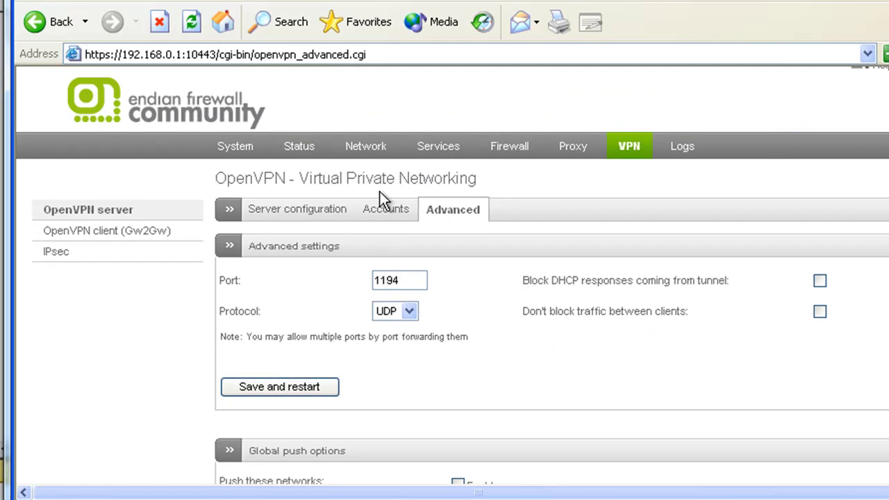
# Return to the OpenVPN Server configuration tab showing the 192.168.0.200–192.168.0.220 pool.
pyautogui.click(378, 210)
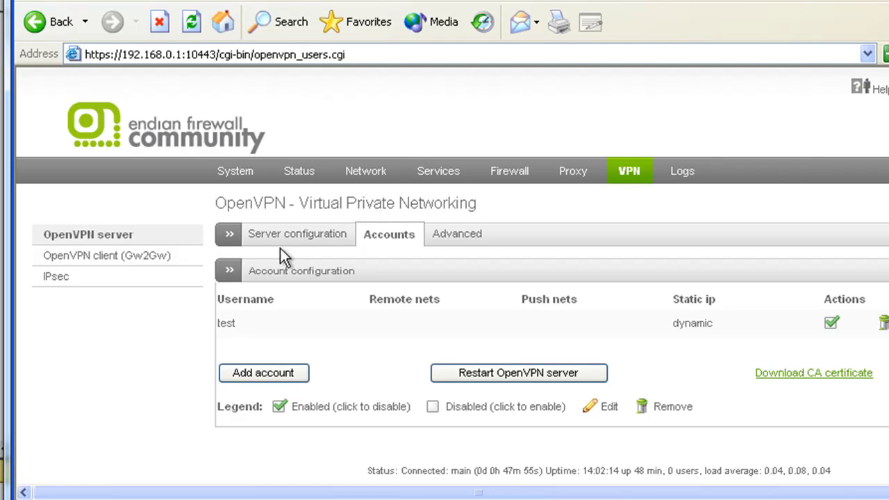
pyautogui.click(284, 241)
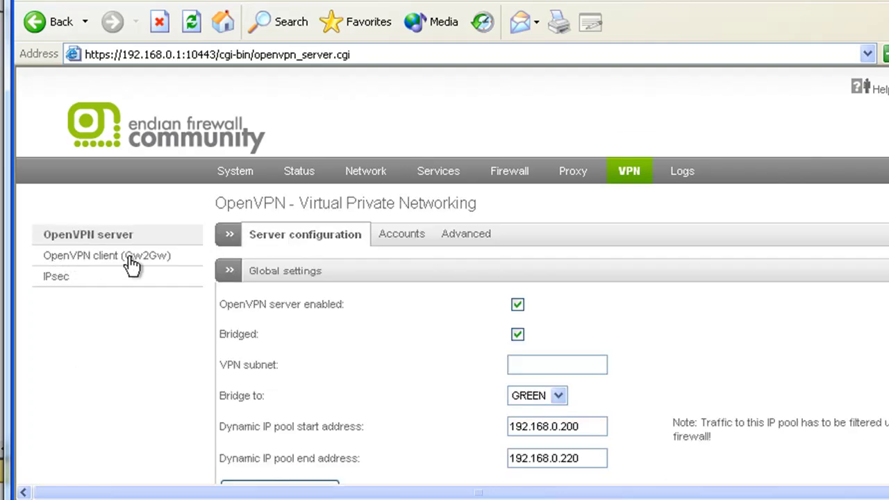
pyautogui.scroll(-2, 452, 274)
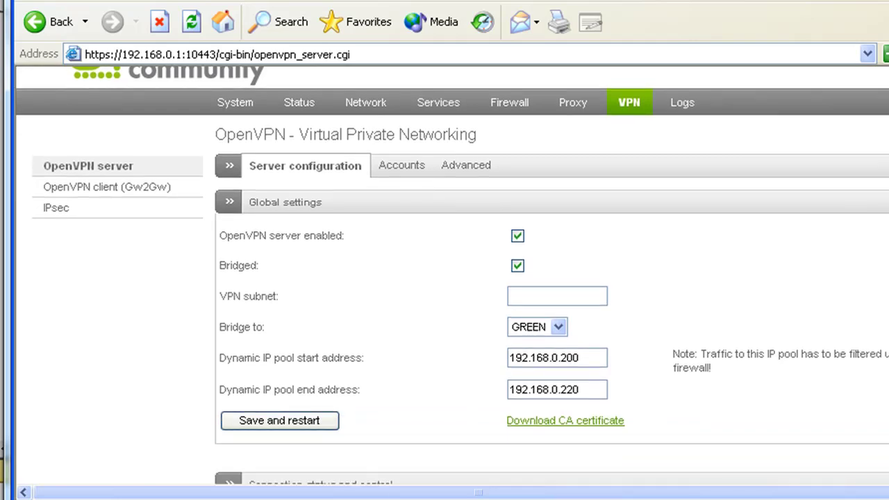
pyautogui.scroll(1, 451, 276)
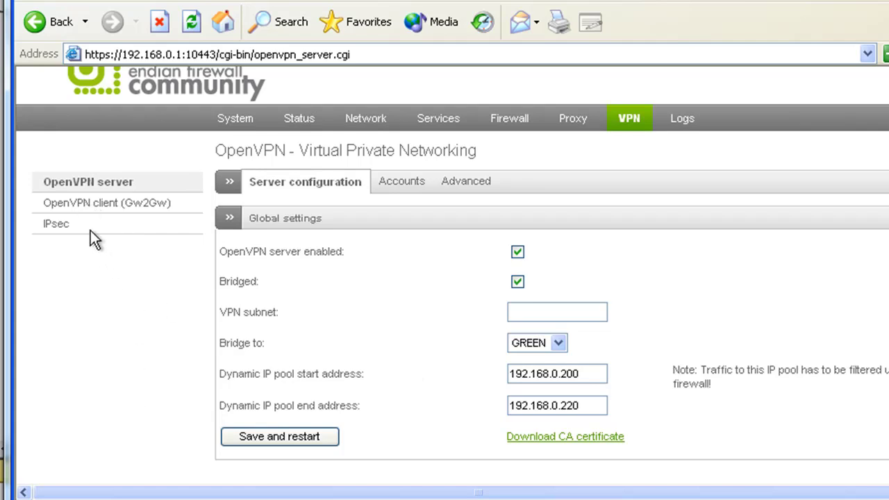
# Open the OpenVPN client (Gw2Gw) page and check that no tunnels are configured.
pyautogui.click(71, 204)
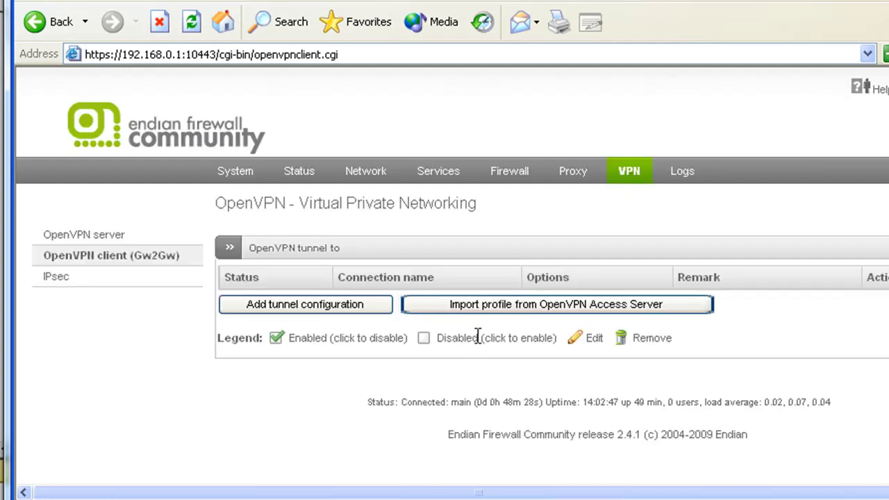
pyautogui.scroll(-5, 458, 277)
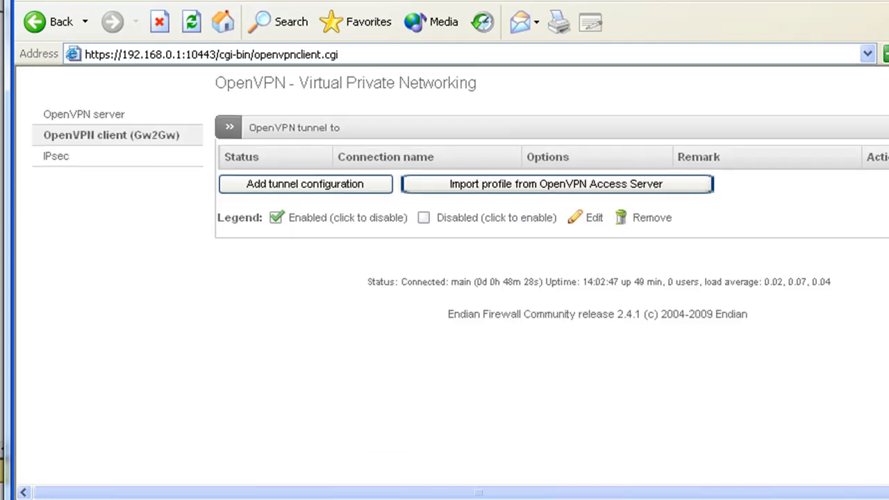
pyautogui.scroll(5, 459, 278)
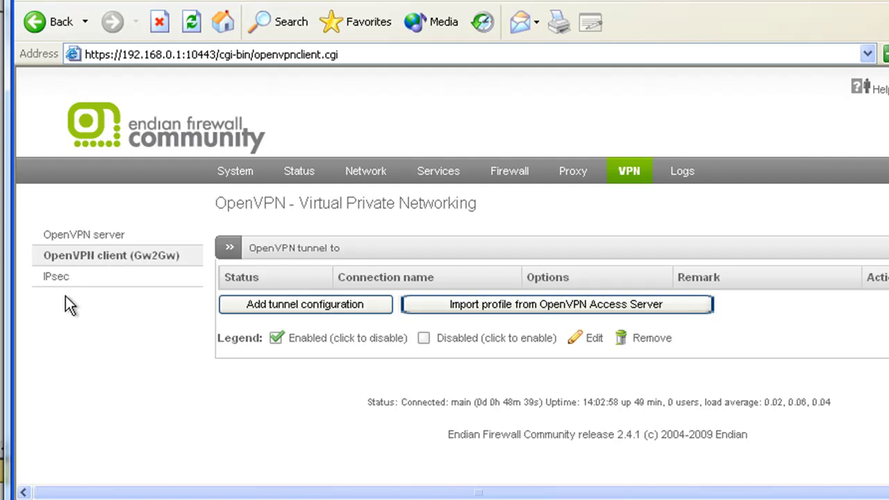
# Go to the OpenVPN server section's Accounts tab to see the test user.
pyautogui.click(70, 234)
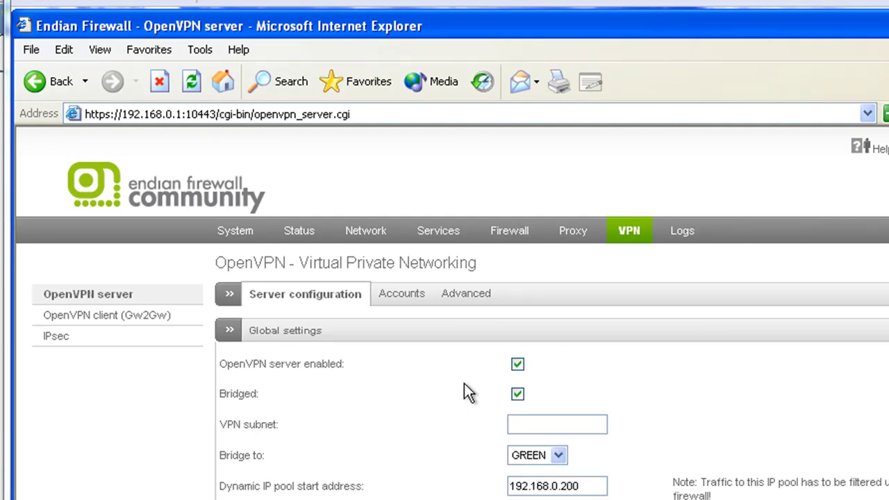
pyautogui.click(404, 297)
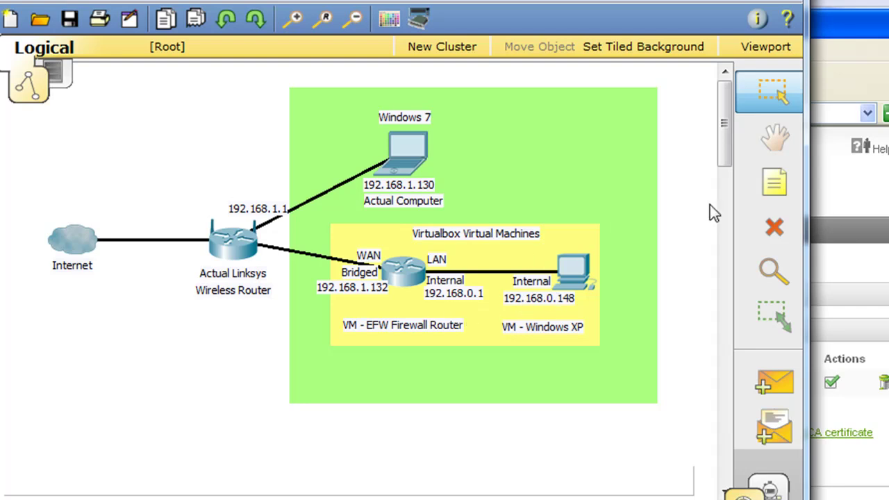
# Select the Place Note tool in Packet Tracer's right toolbar.
pyautogui.click(772, 179)
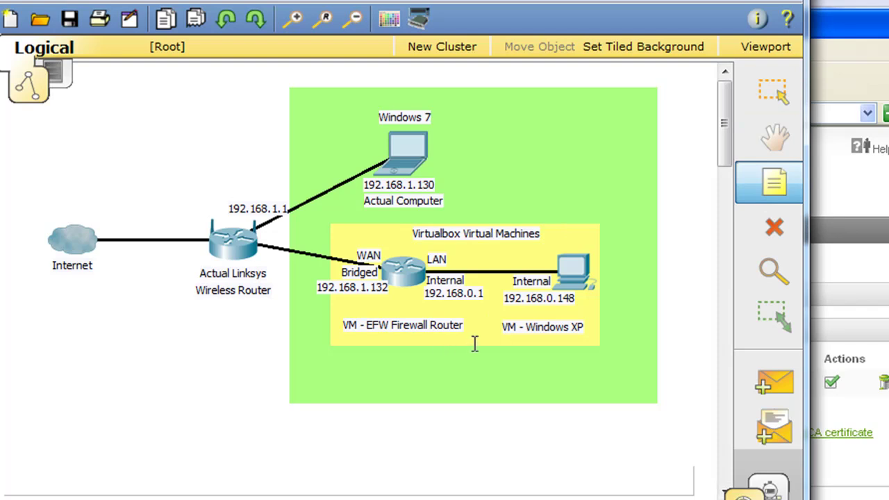
# Place a 192.168.0.200 note above the Windows XP PC, prefixed with 'VPN'.
pyautogui.click(478, 259)
pyautogui.write('19')
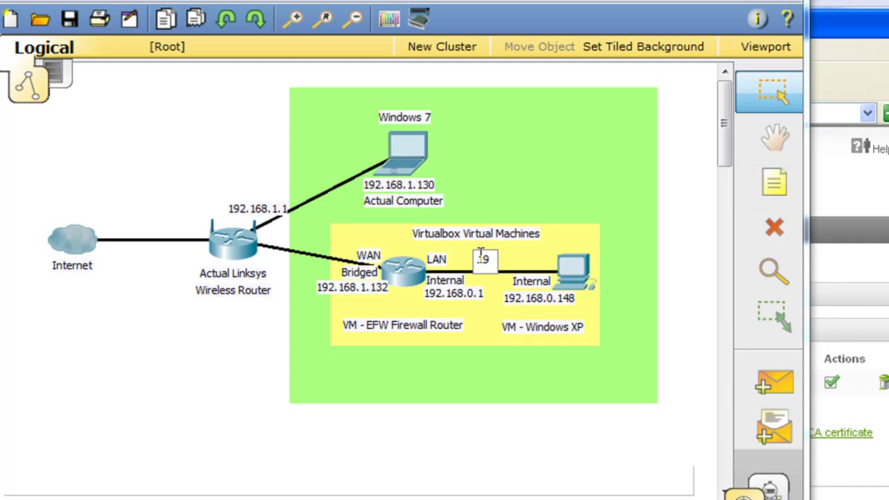
pyautogui.write('2.168')
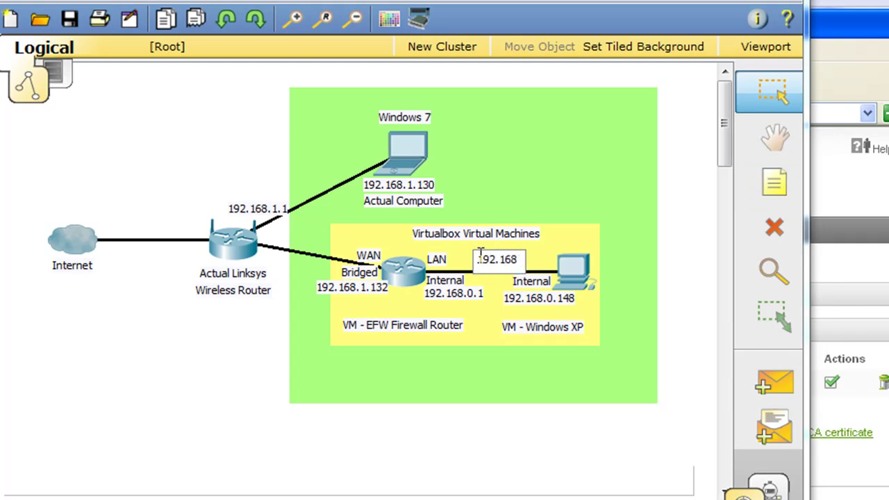
pyautogui.write('.0.200')
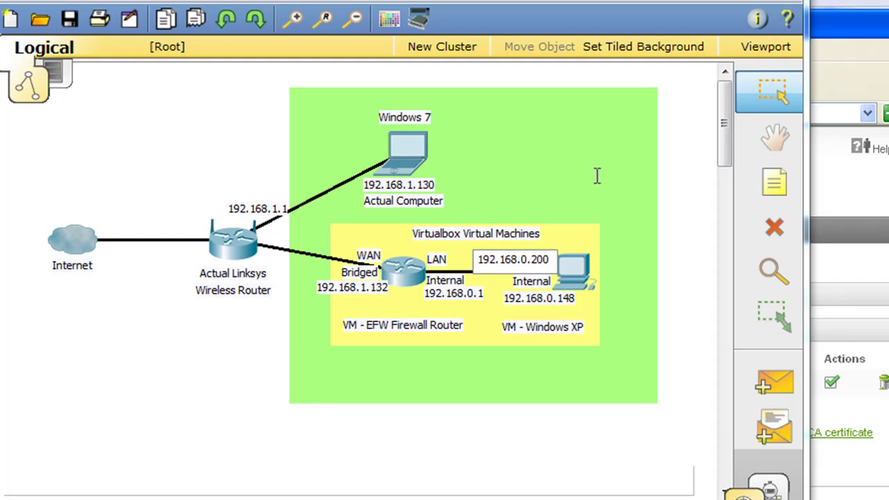
pyautogui.click(676, 208)
pyautogui.moveTo(495, 261); pyautogui.dragTo(578, 239)
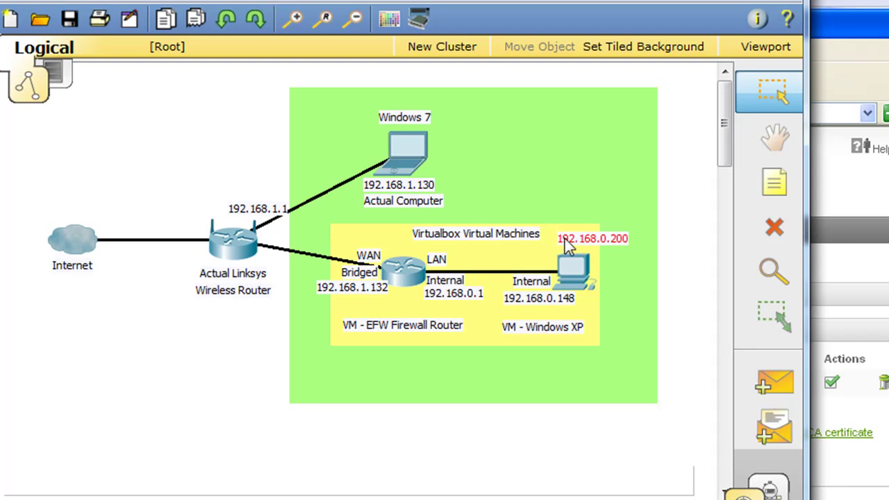
pyautogui.click(565, 239)
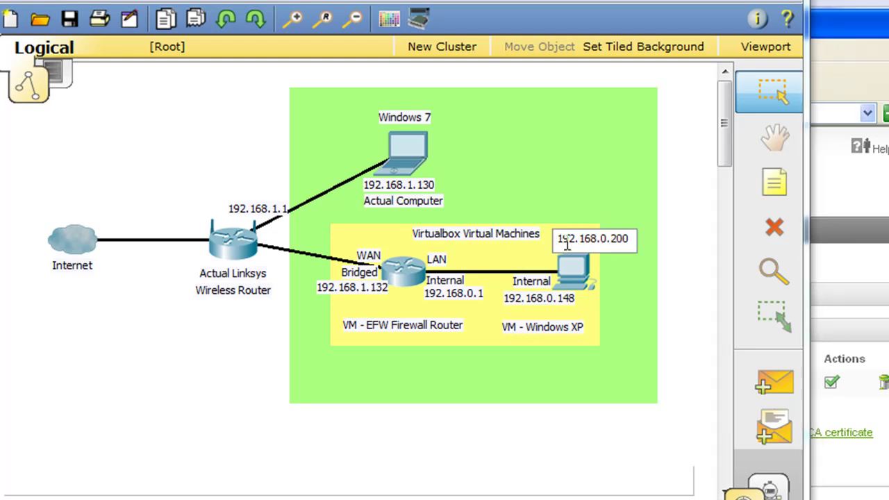
pyautogui.write('VM')
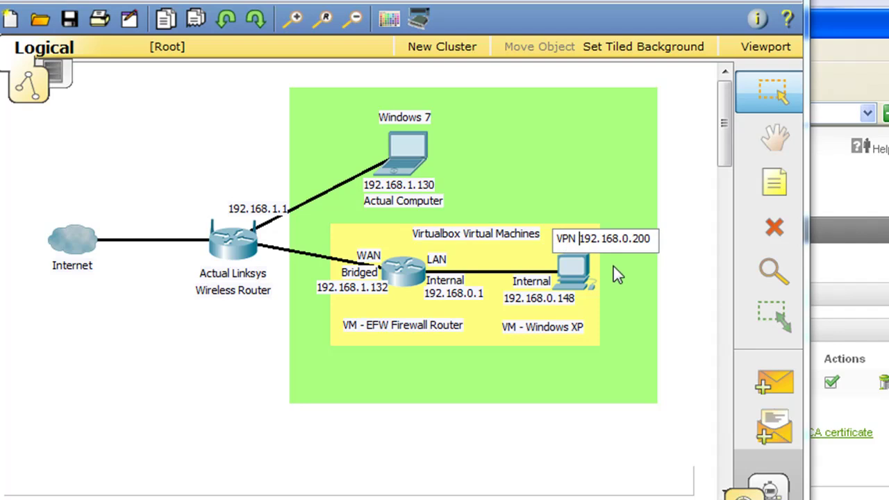
pyautogui.click(662, 297)
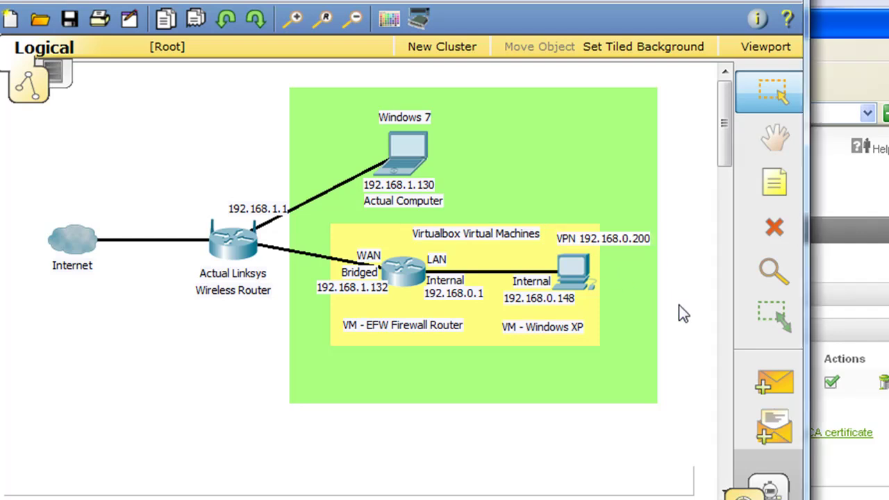
pyautogui.click(604, 237)
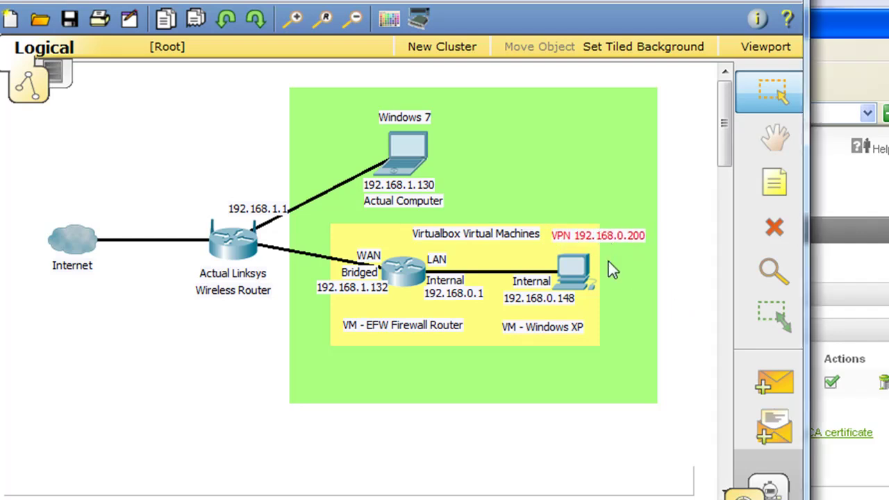